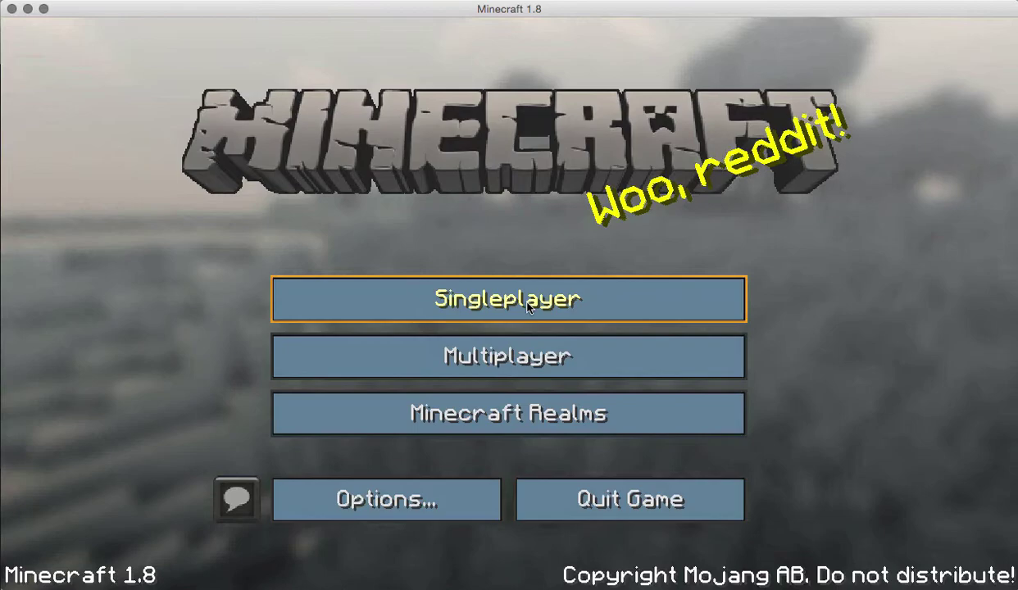
Step: Create a new singleplayer world in Creative mode with the Superflat world type
{"action": "left_click", "coordinate": [526, 303]}
{"action": "left_click", "coordinate": [774, 496]}
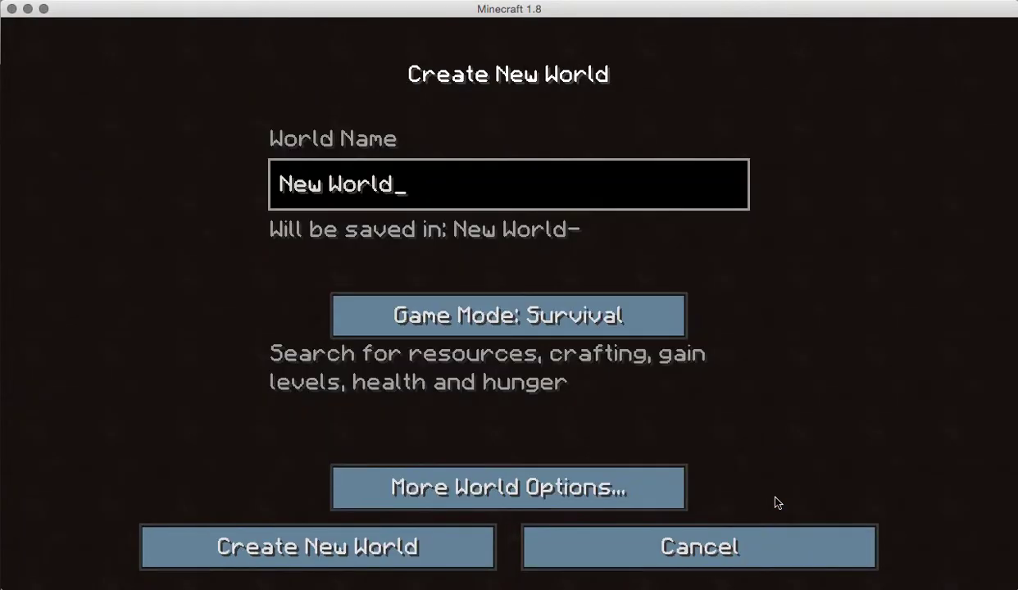
{"action": "left_click", "coordinate": [616, 305]}
{"action": "left_click", "coordinate": [616, 303]}
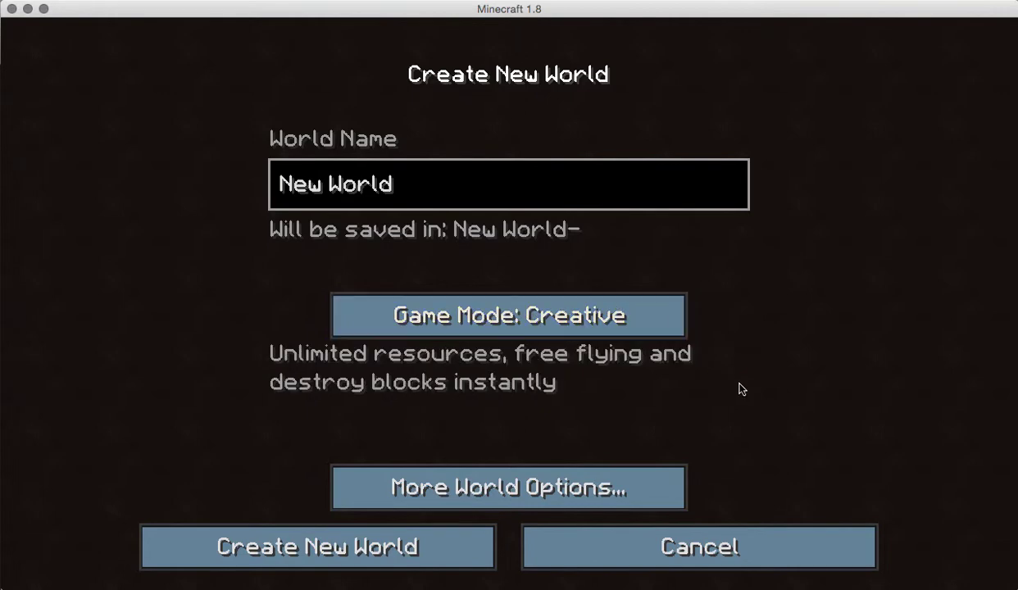
{"action": "left_click", "coordinate": [525, 475]}
{"action": "left_click", "coordinate": [677, 281]}
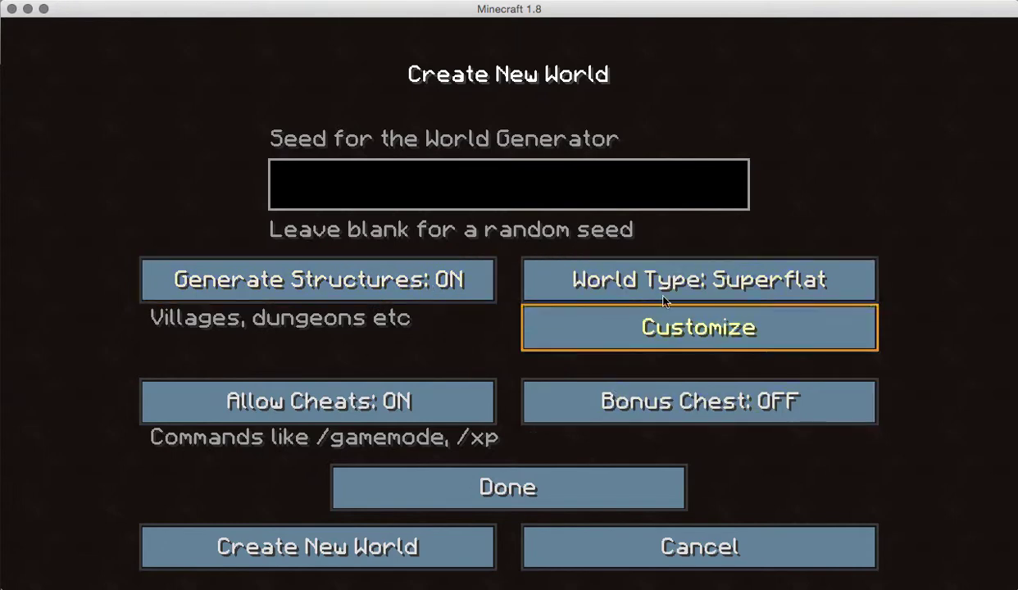
{"action": "left_click", "coordinate": [464, 489]}
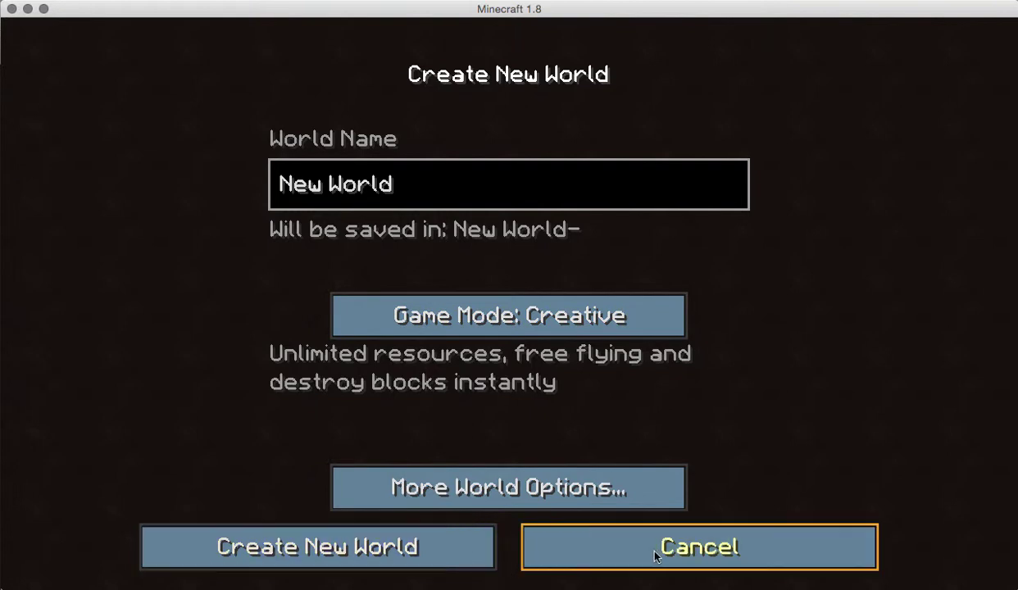
{"action": "left_click", "coordinate": [377, 549]}
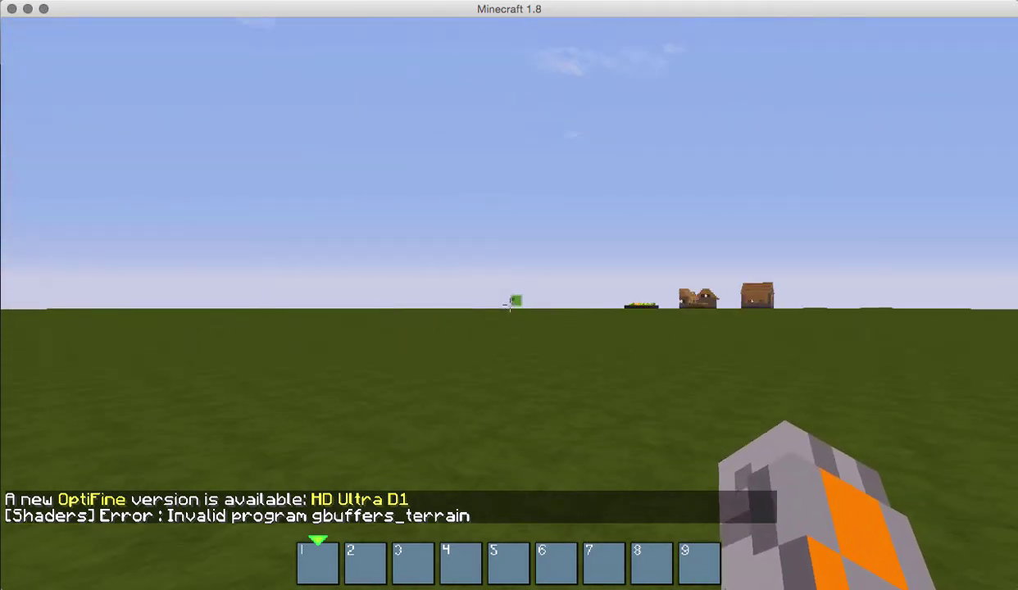
Step: Pick the grass block from the ground and place grass blocks as a 3-by-3 base on the flat terrain
{"action": "key", "text": "w"}
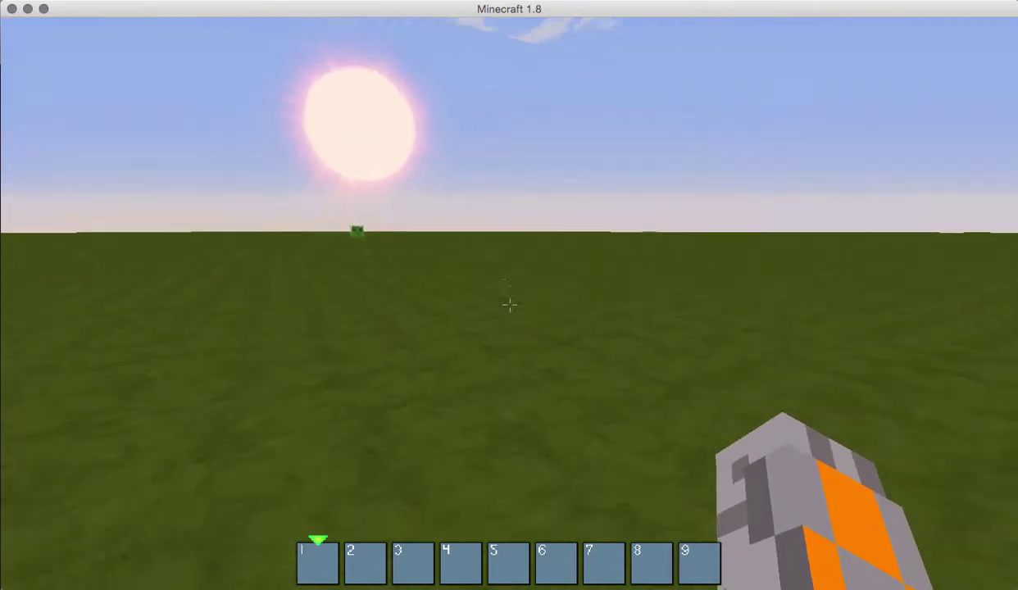
{"action": "middle_click", "coordinate": [509, 305]}
{"action": "right_click", "coordinate": [509, 305]}
{"action": "right_click", "coordinate": [509, 304]}
{"action": "right_click", "coordinate": [509, 305]}
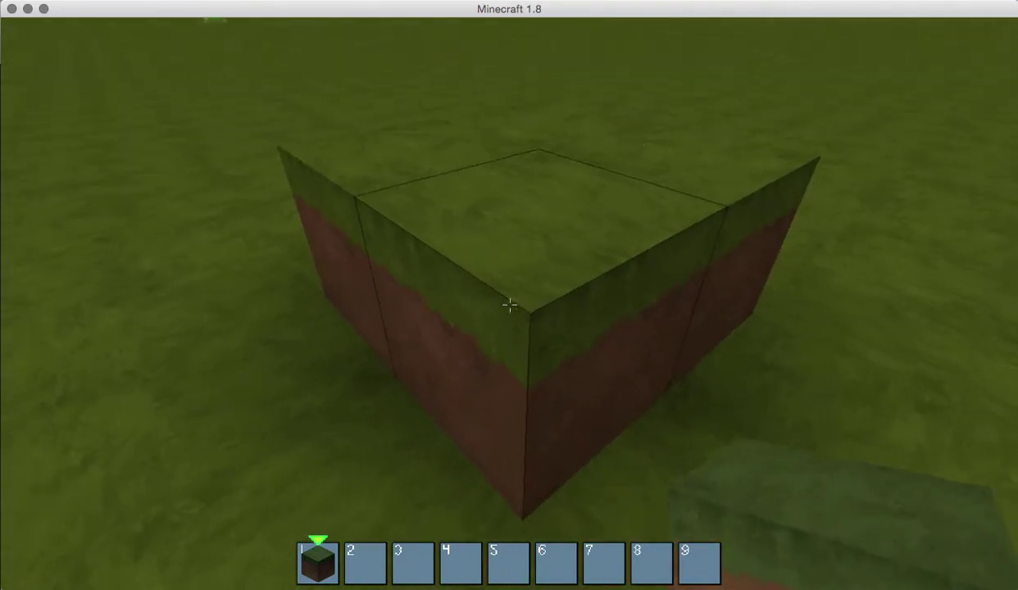
Step: Stack grass blocks into a column on the centre of the base
{"action": "right_click", "coordinate": [509, 305]}
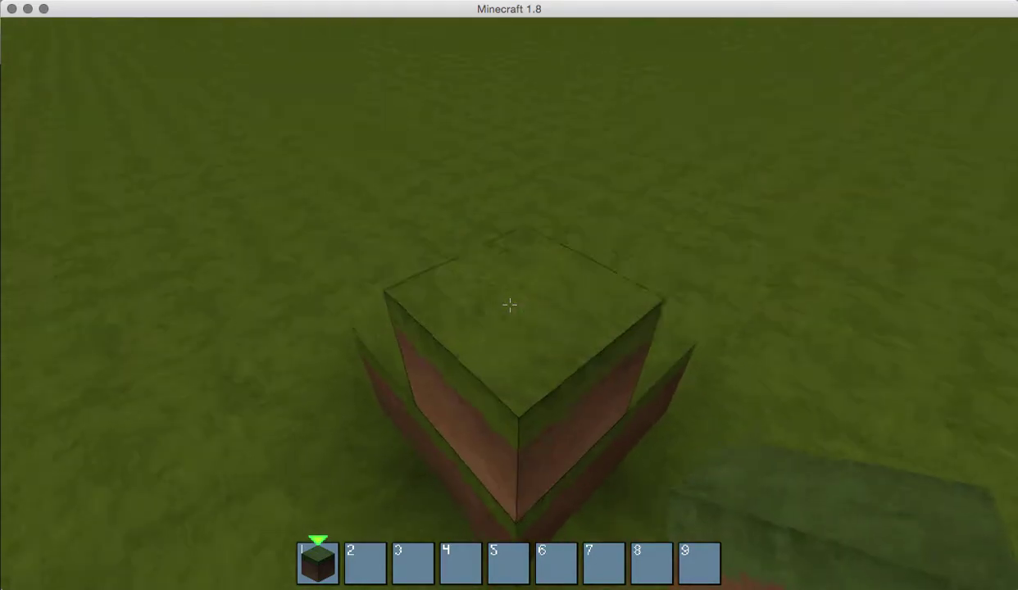
{"action": "right_click", "coordinate": [509, 305]}
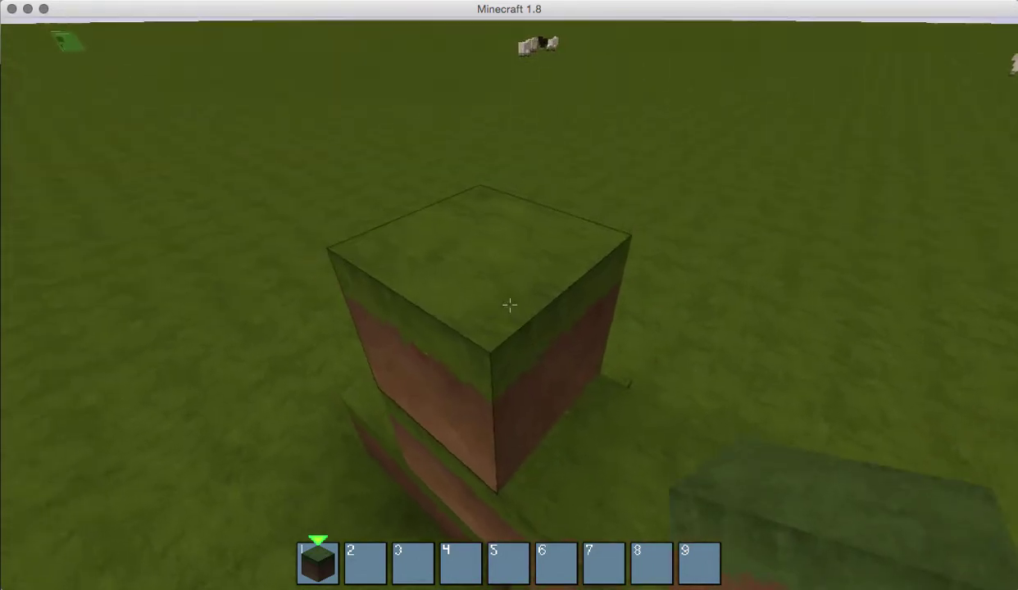
{"action": "key", "text": "space"}
{"action": "right_click", "coordinate": [509, 305]}
{"action": "key", "text": "space"}
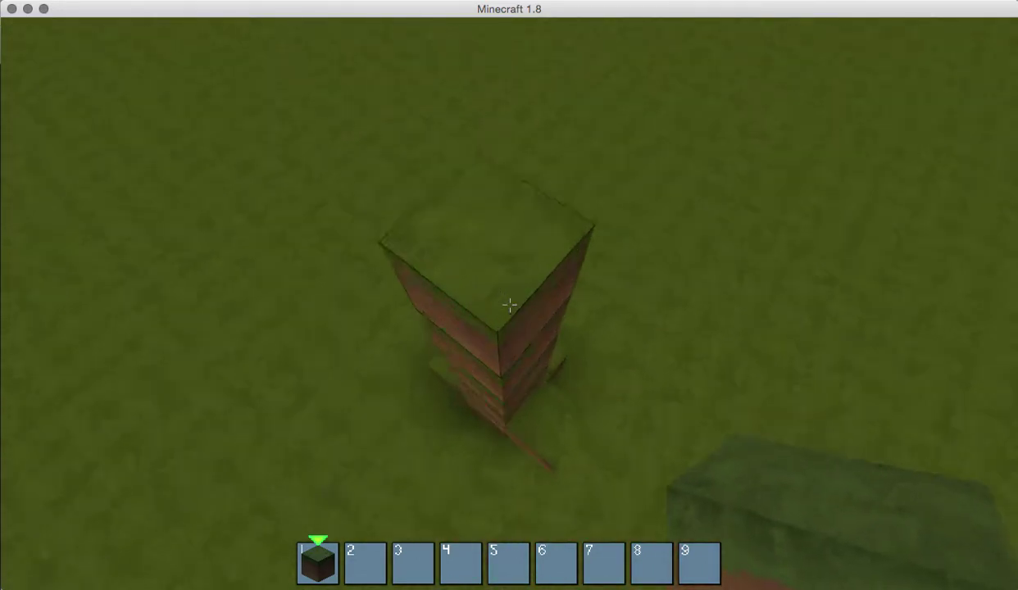
Step: Remove the surplus block from the column and attach grass blocks to the four sides of its top block
{"action": "left_click", "coordinate": [508, 305]}
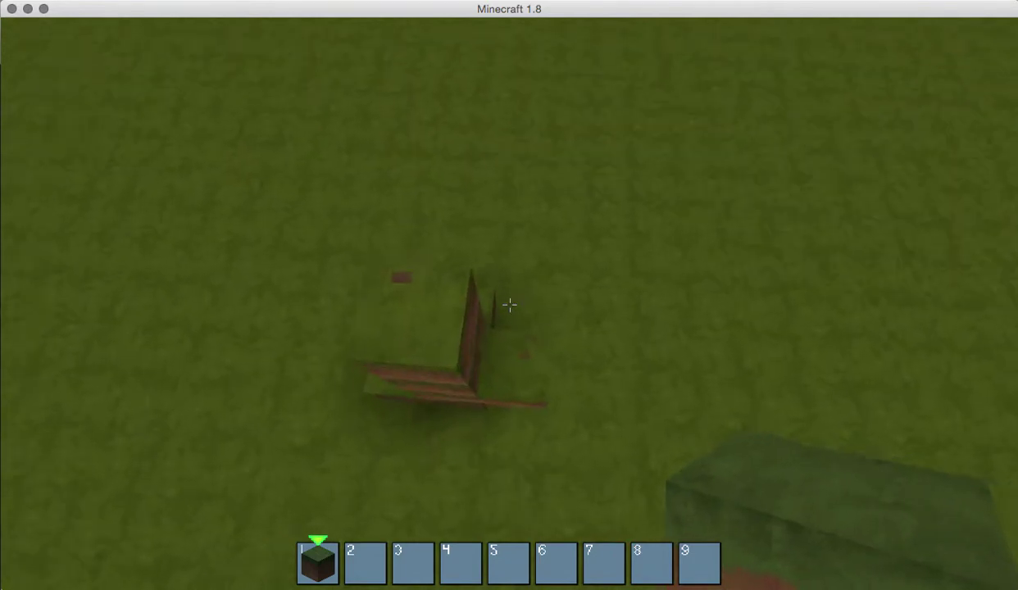
{"action": "left_click", "coordinate": [509, 304]}
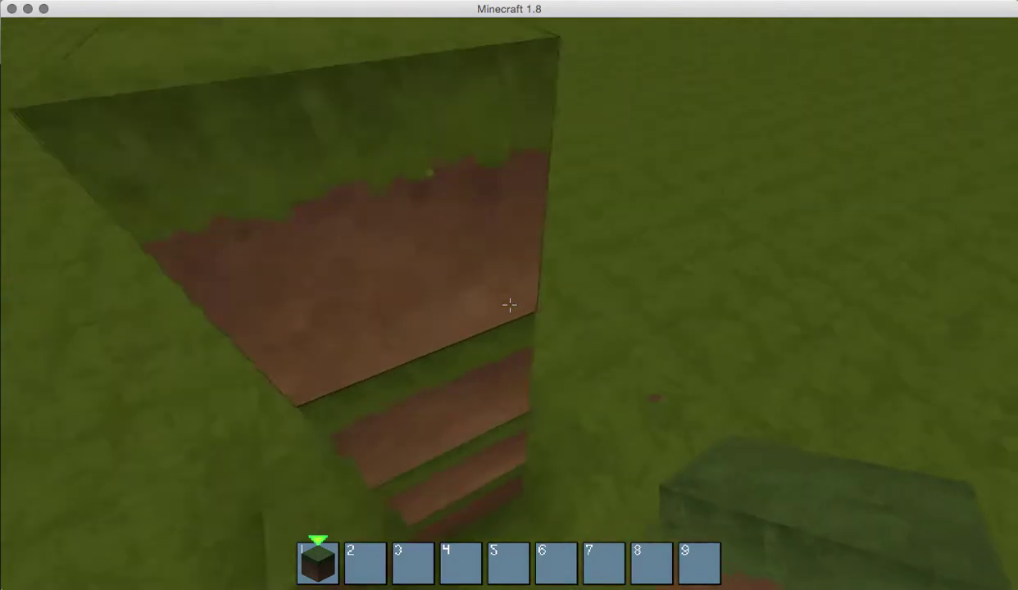
{"action": "right_click", "coordinate": [509, 305]}
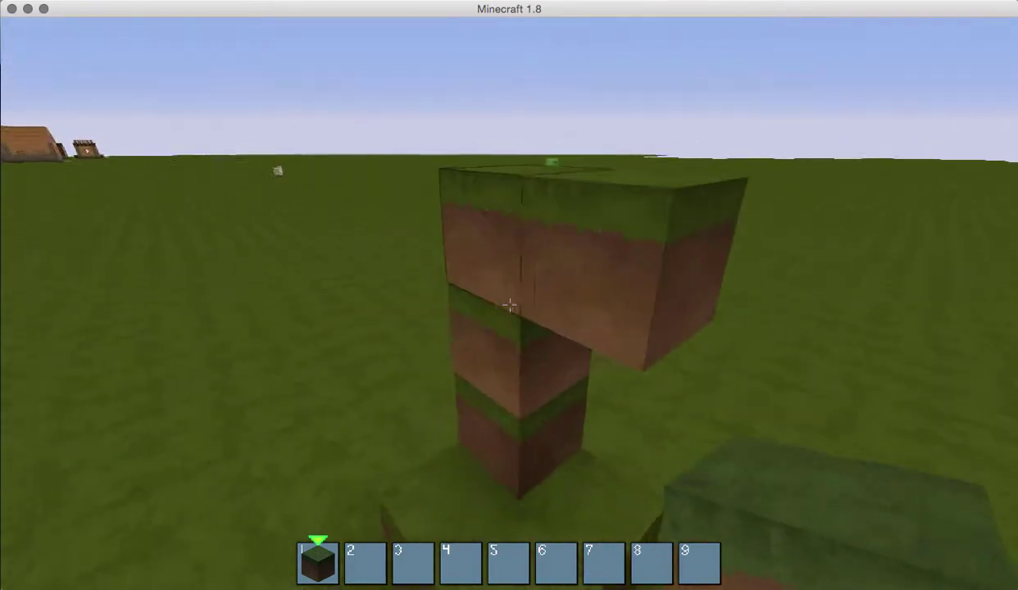
{"action": "right_click", "coordinate": [509, 304]}
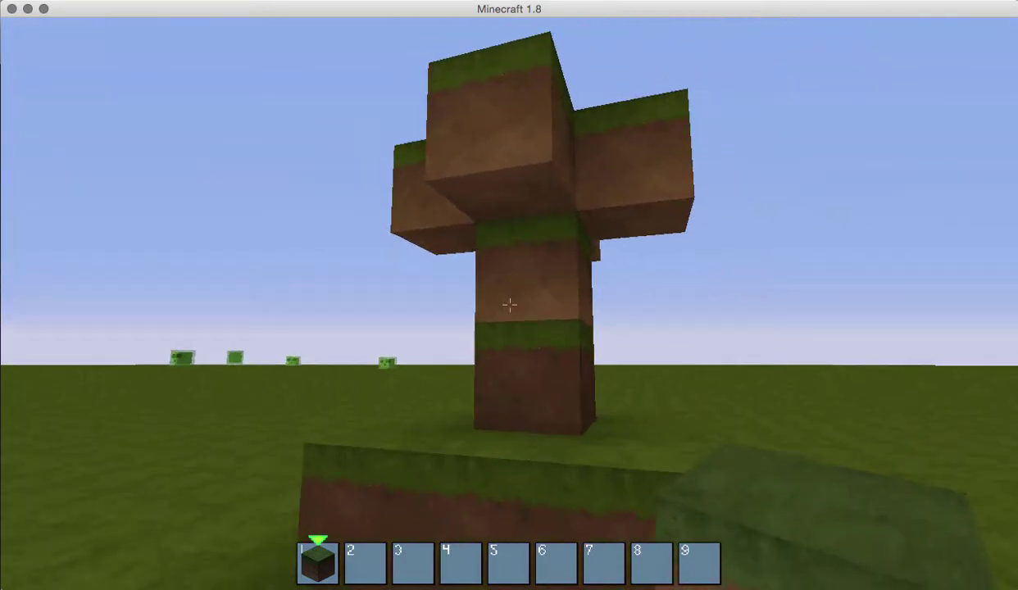
Step: Save and leave the world, and quit Minecraft
{"action": "key", "text": "Escape"}
{"action": "left_click", "coordinate": [515, 432]}
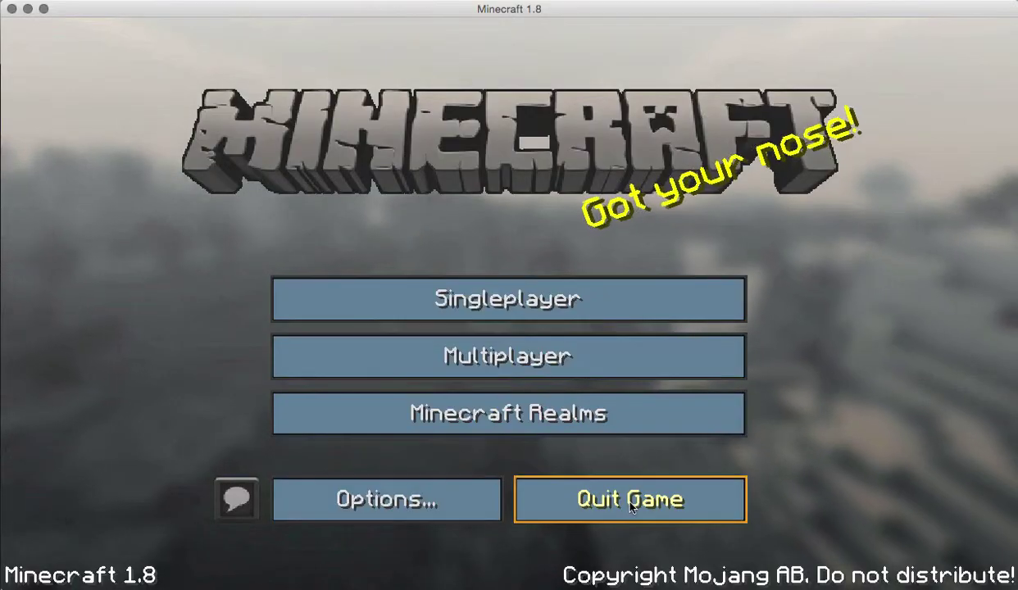
{"action": "left_click", "coordinate": [631, 505]}
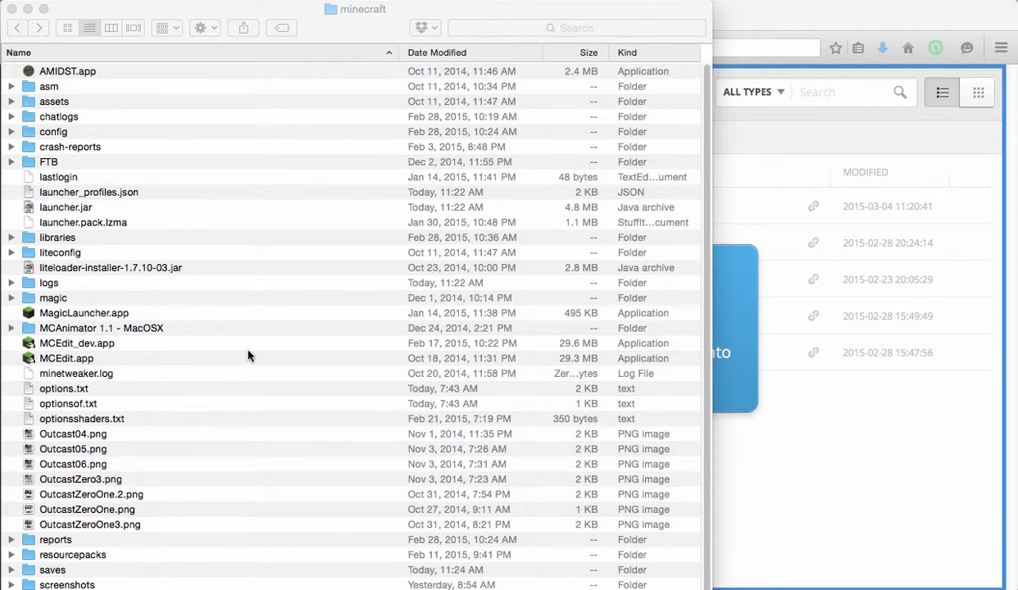
Step: Launch MCEdit_dev.app from the minecraft folder and load the saved world "New World-"
{"action": "left_click", "coordinate": [33, 346]}
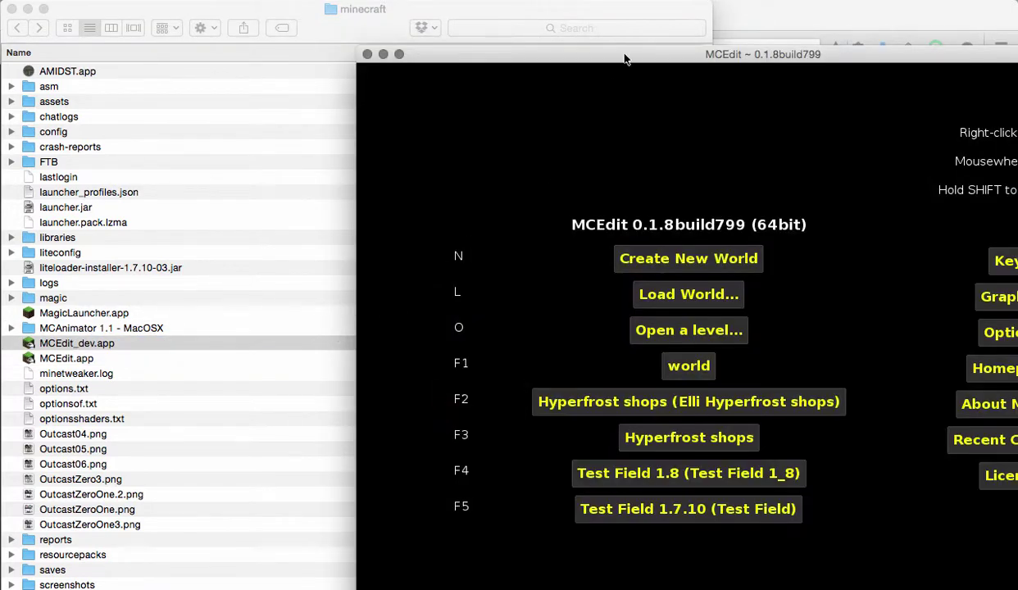
{"action": "left_click_drag", "start_coordinate": [624, 59], "coordinate": [274, 13]}
{"action": "left_click", "coordinate": [345, 291]}
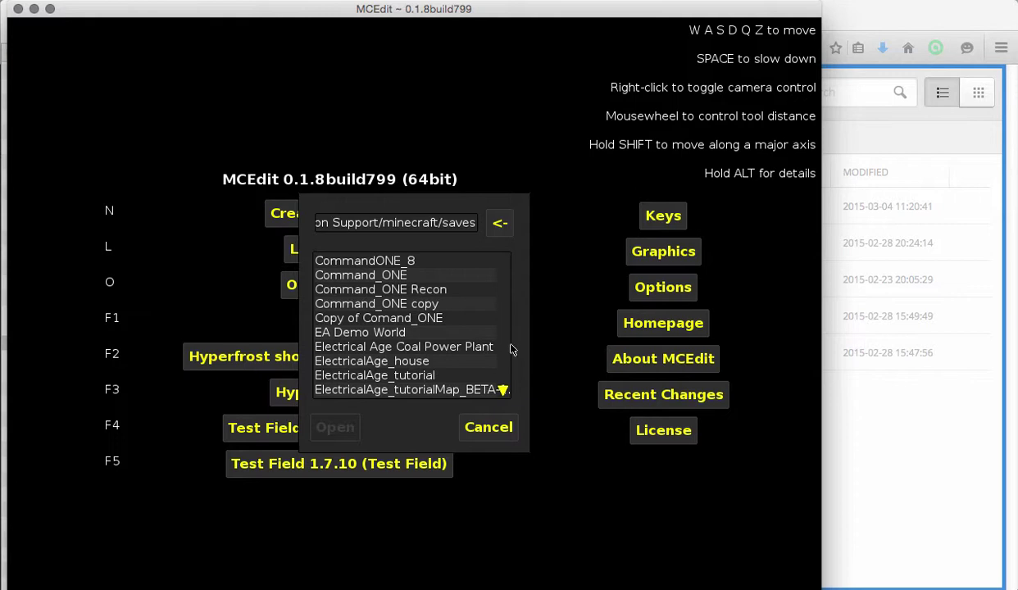
{"action": "left_click", "coordinate": [502, 391]}
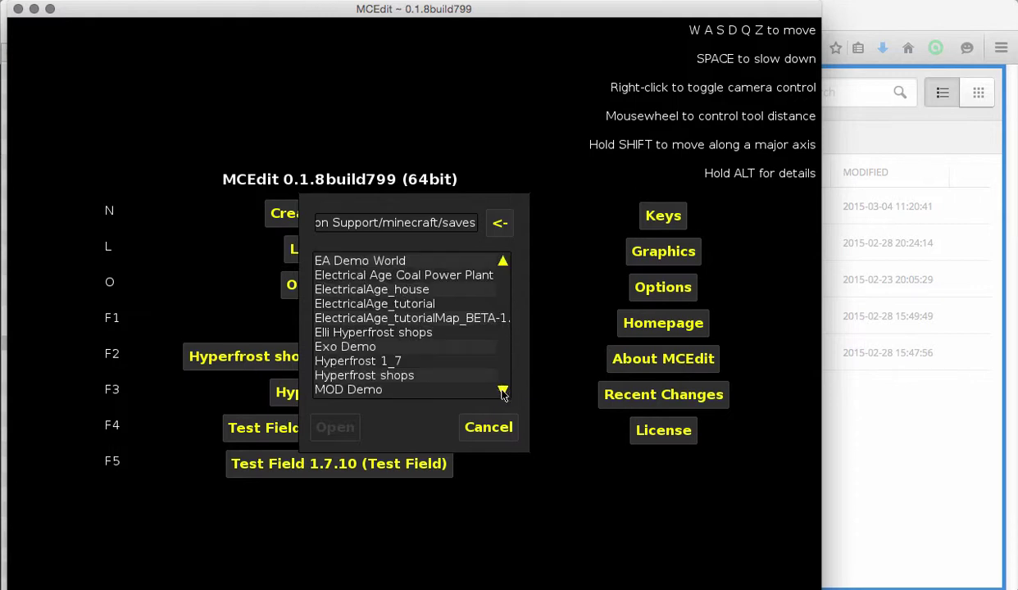
{"action": "left_click", "coordinate": [502, 390]}
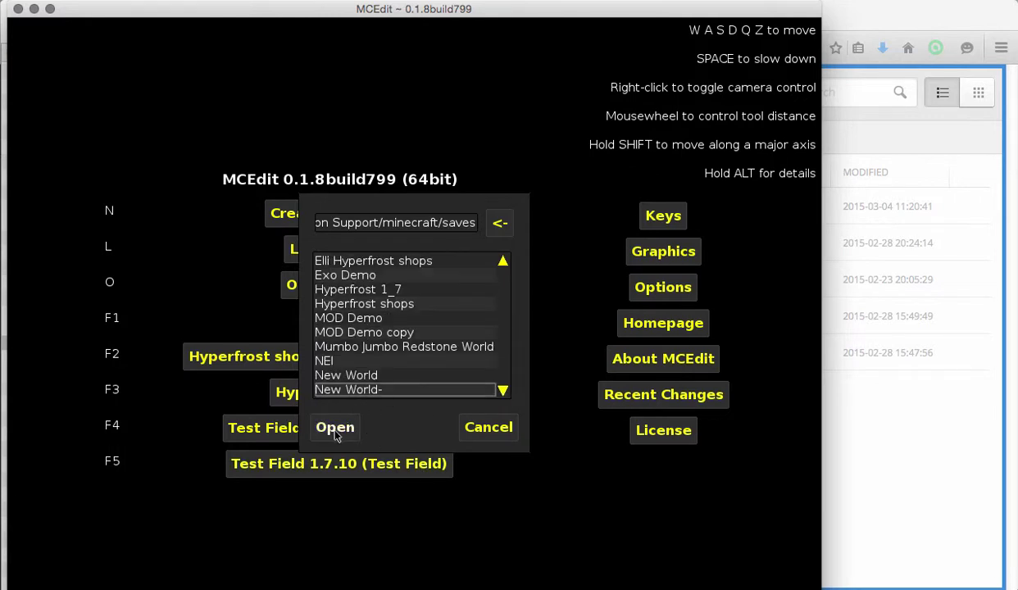
{"action": "left_click", "coordinate": [335, 431]}
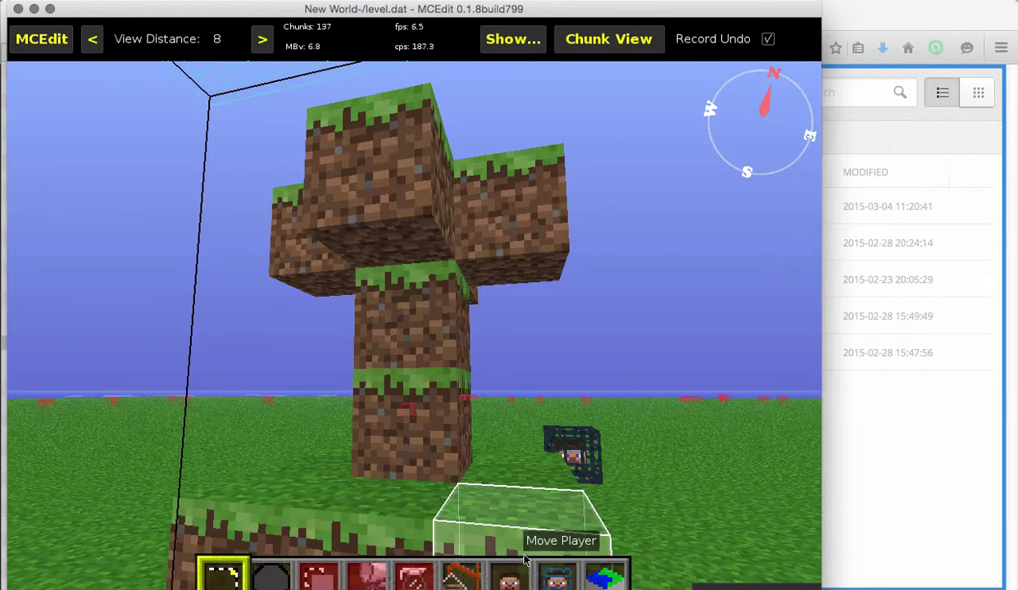
Step: Select the whole grass-block structure, including its base, with a 3W x 3L x 4H selection box
{"action": "key", "text": "s"}
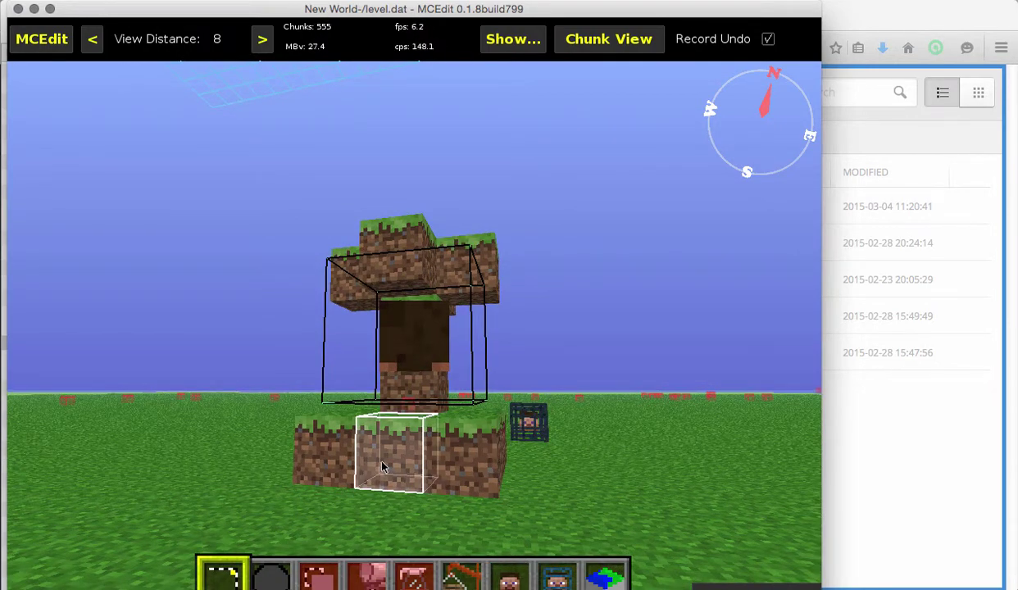
{"action": "right_click_drag", "start_coordinate": [405, 464], "coordinate": [311, 459]}
{"action": "key", "text": "w"}
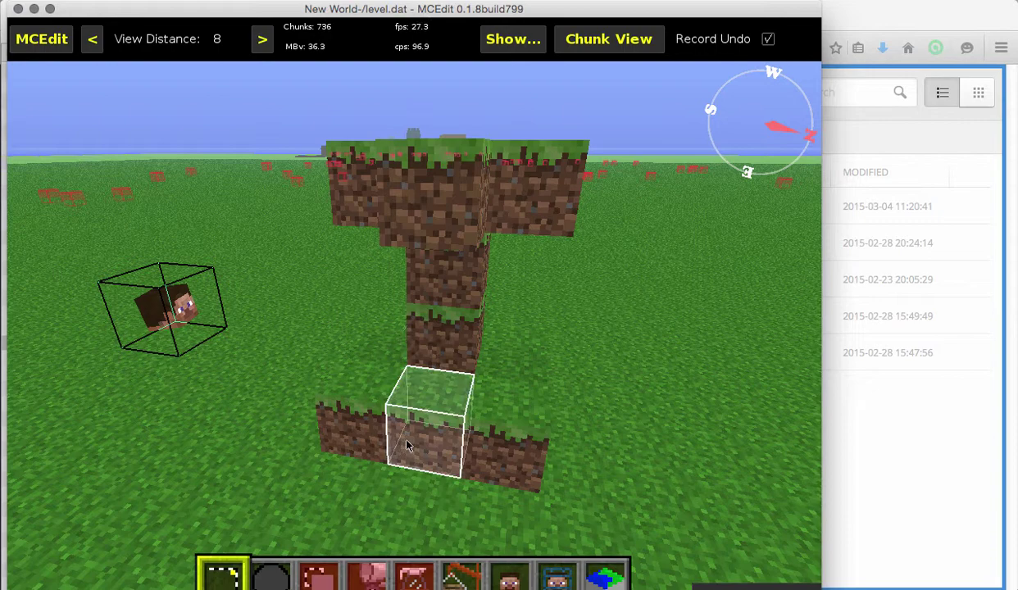
{"action": "left_click_drag", "start_coordinate": [397, 327], "coordinate": [526, 201]}
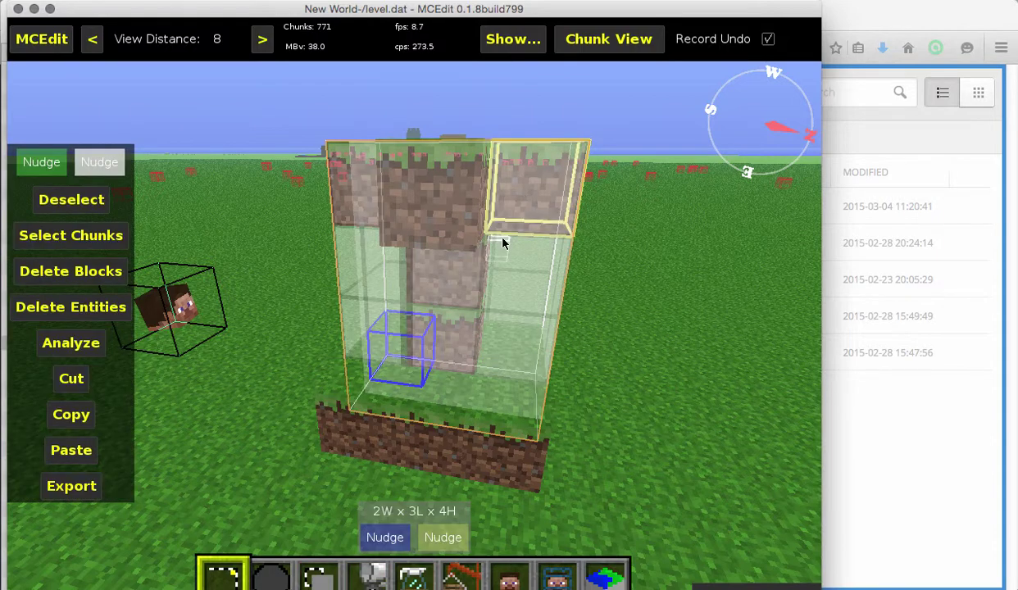
{"action": "left_click_drag", "start_coordinate": [498, 263], "coordinate": [489, 306]}
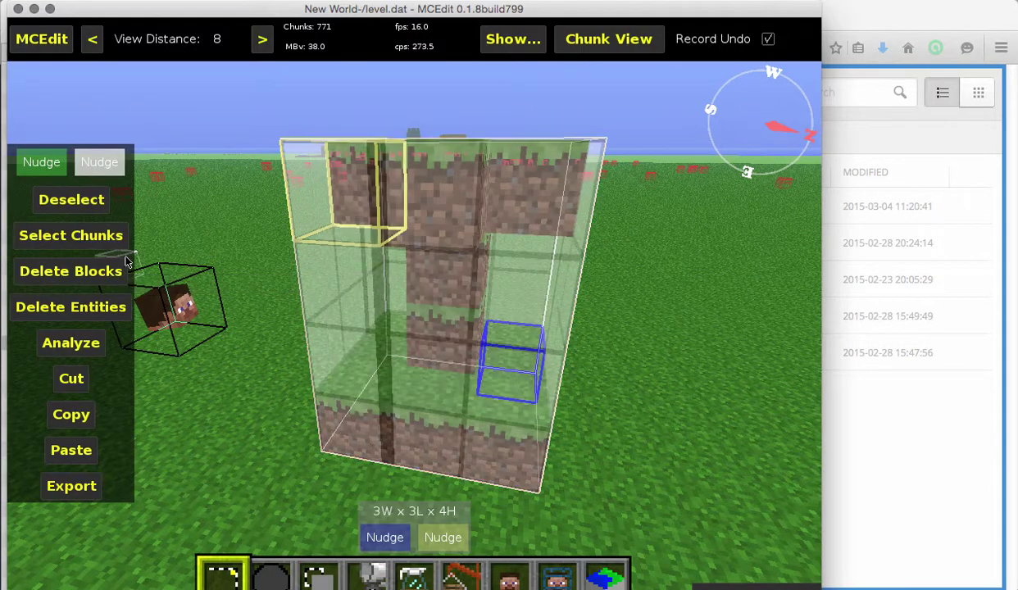
Step: Copy the selected structure and save it as a schematic named Dirt_tree
{"action": "left_click", "coordinate": [61, 416]}
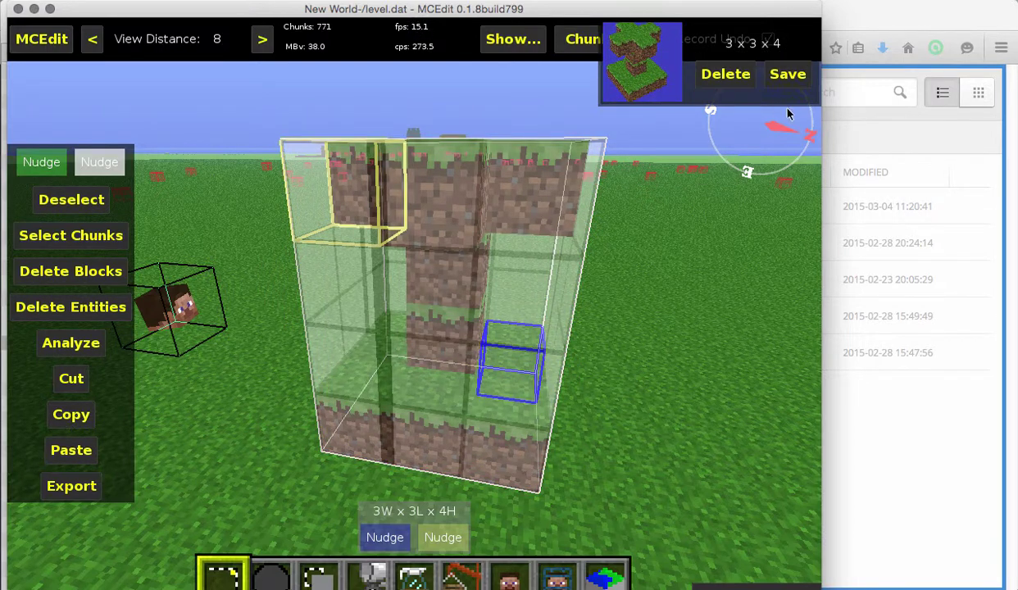
{"action": "left_click", "coordinate": [788, 74]}
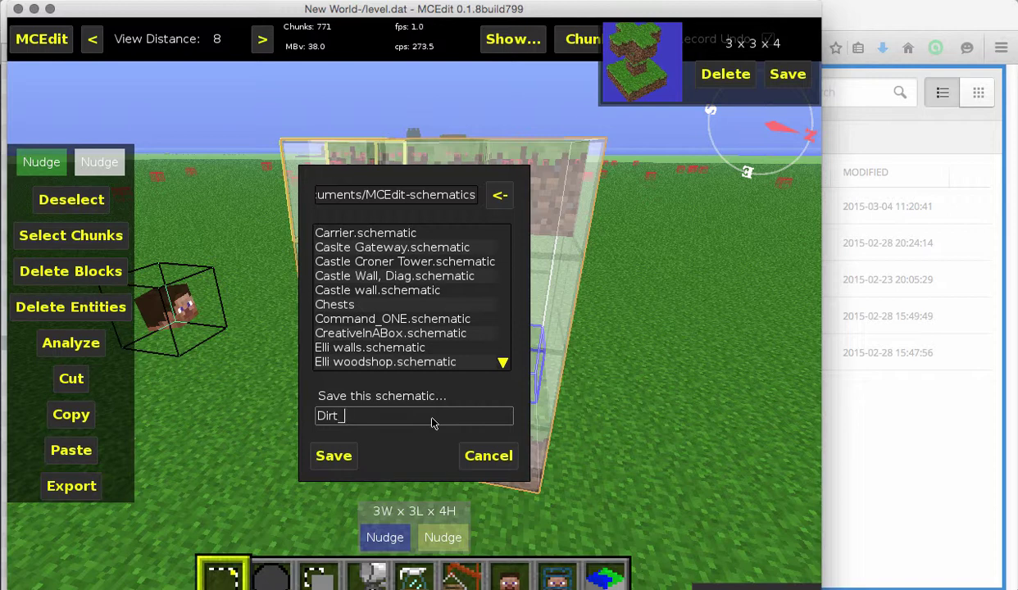
{"action": "type", "text": "tree"}
{"action": "left_click", "coordinate": [339, 457]}
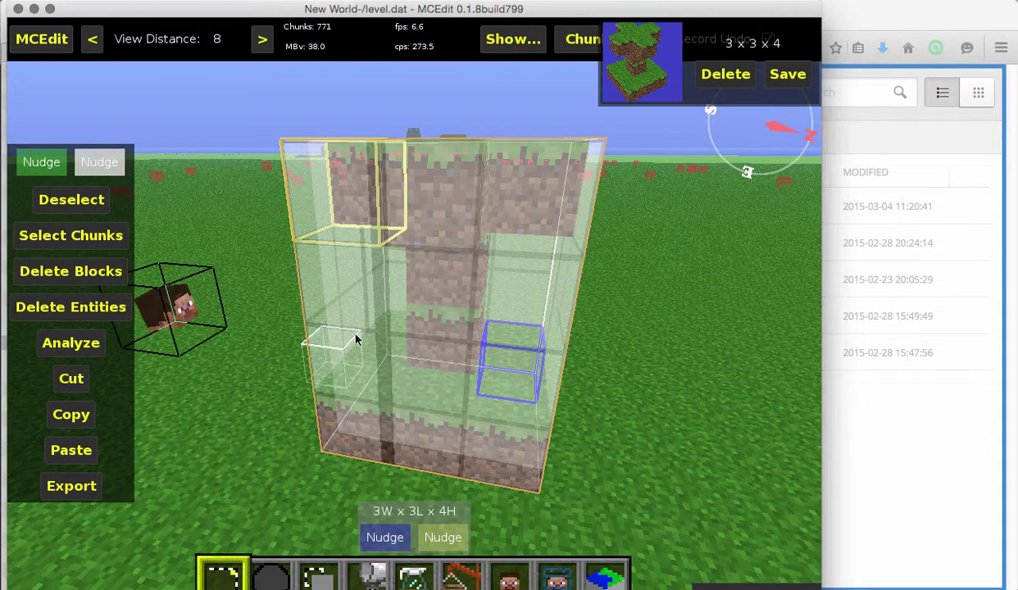
Step: Quit MCEdit and launch iZip.app from the Applications folder, bringing its welcome window to the front
{"action": "key", "text": "super+q"}
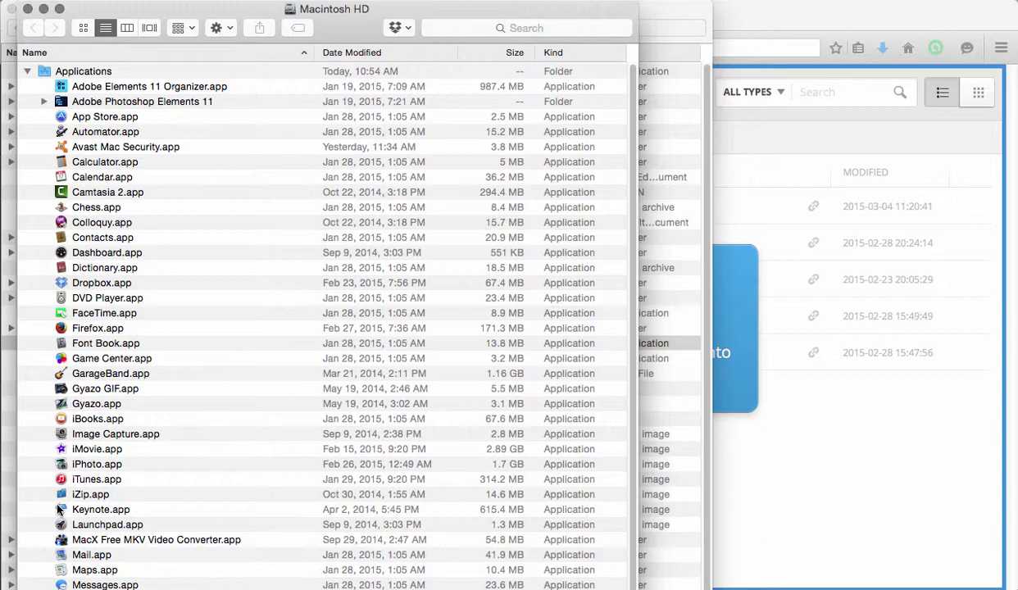
{"action": "double_click", "coordinate": [76, 494]}
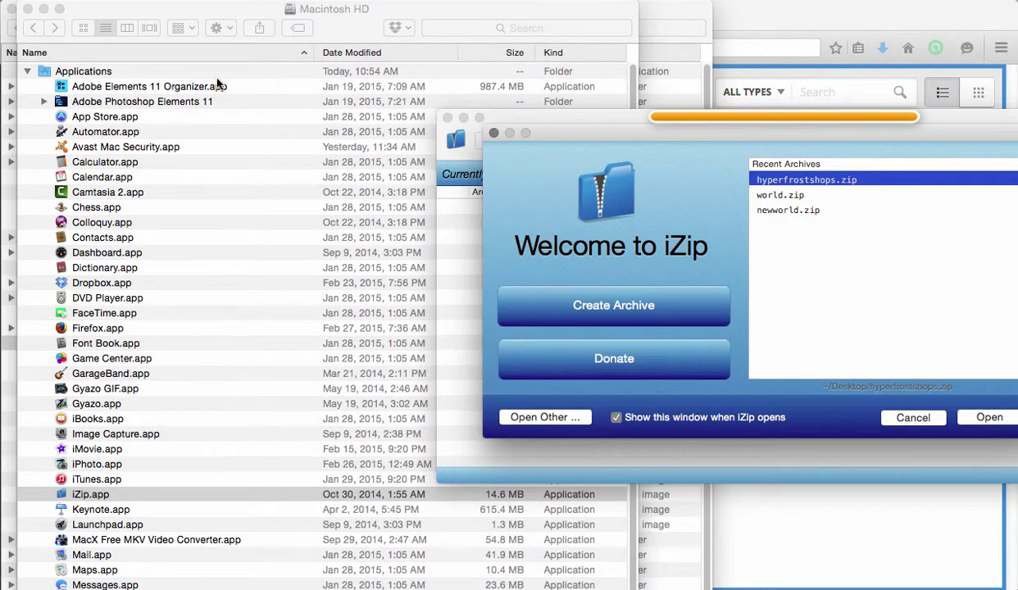
{"action": "left_click", "coordinate": [231, 14]}
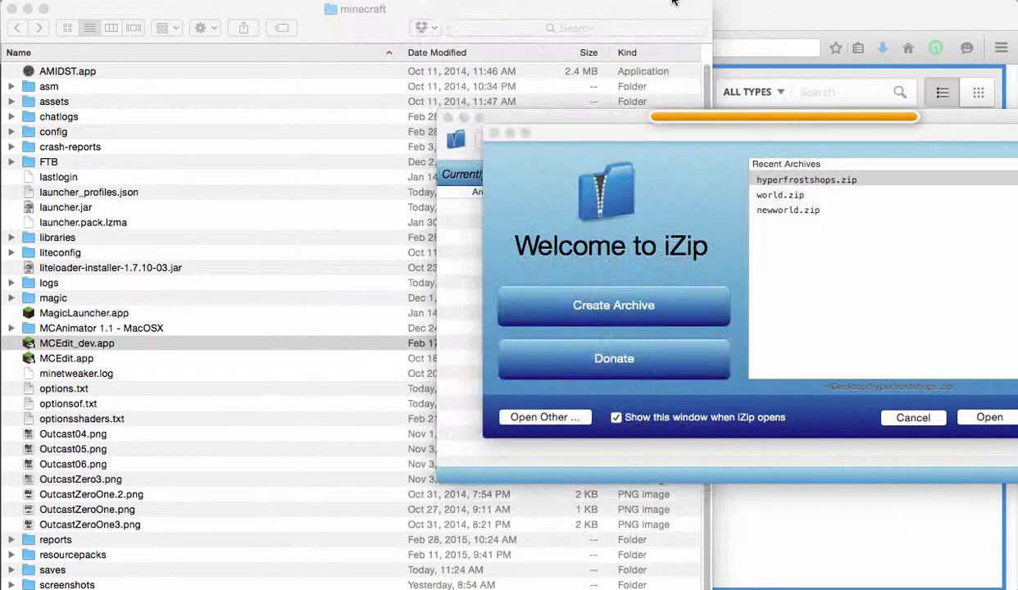
{"action": "left_click", "coordinate": [673, 93]}
{"action": "left_click", "coordinate": [742, 141]}
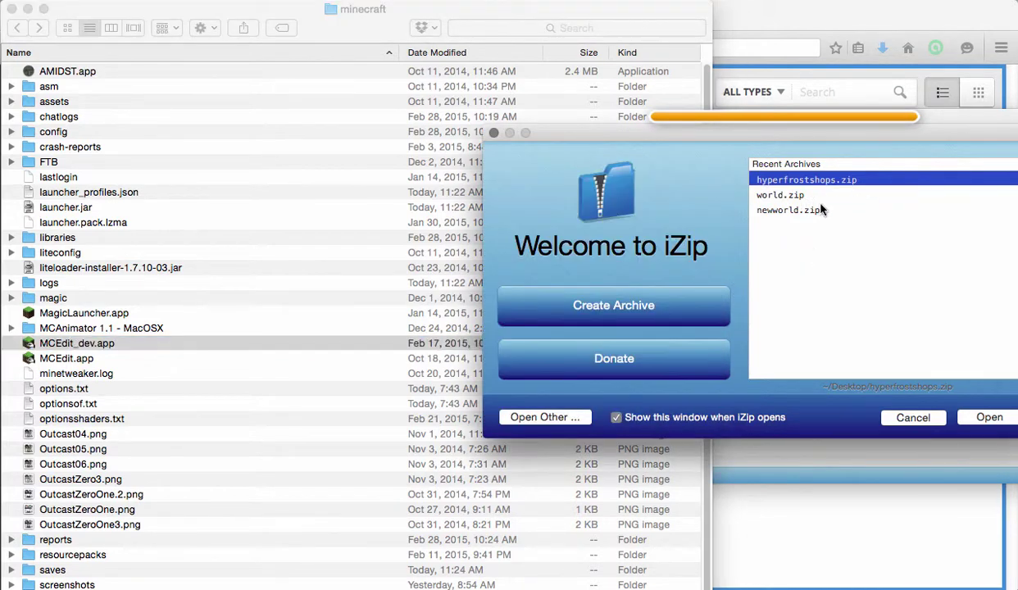
Step: Start a new archive named monument.zip on the Desktop, without extra compression or password protection
{"action": "left_click", "coordinate": [799, 211]}
{"action": "left_click", "coordinate": [687, 315]}
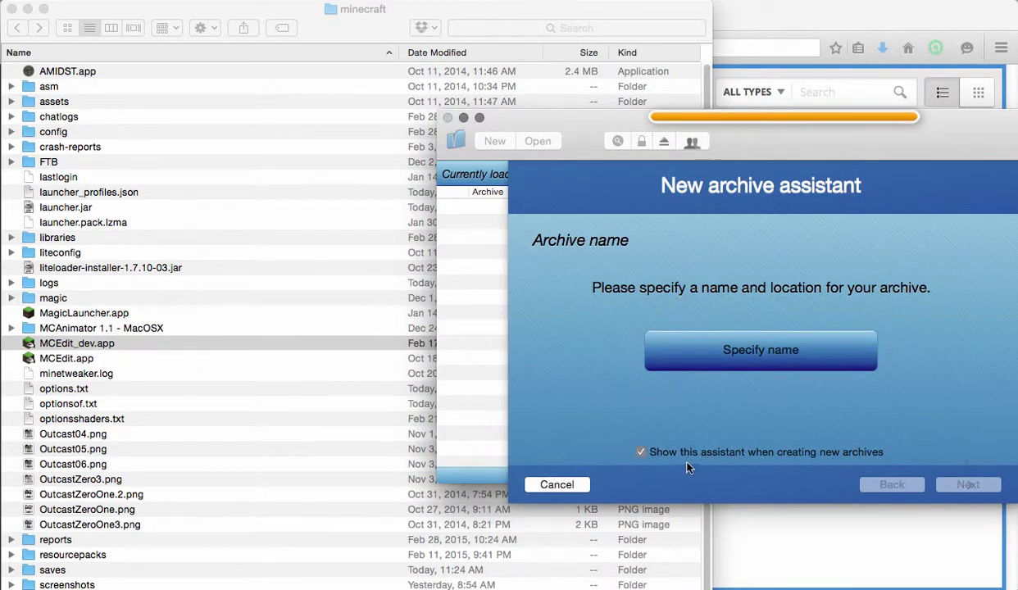
{"action": "left_click", "coordinate": [728, 351]}
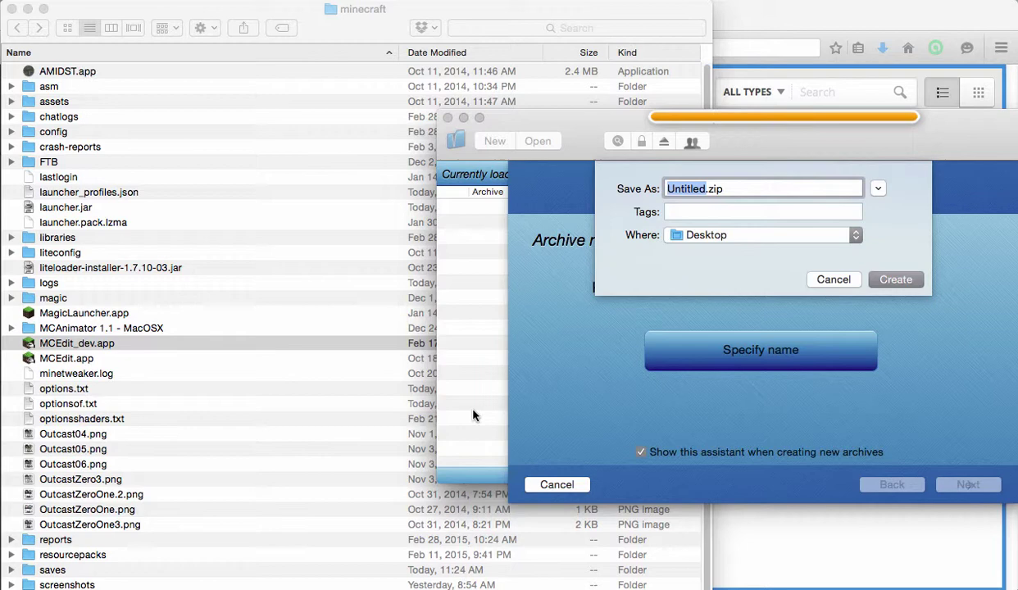
{"action": "type", "text": "monument"}
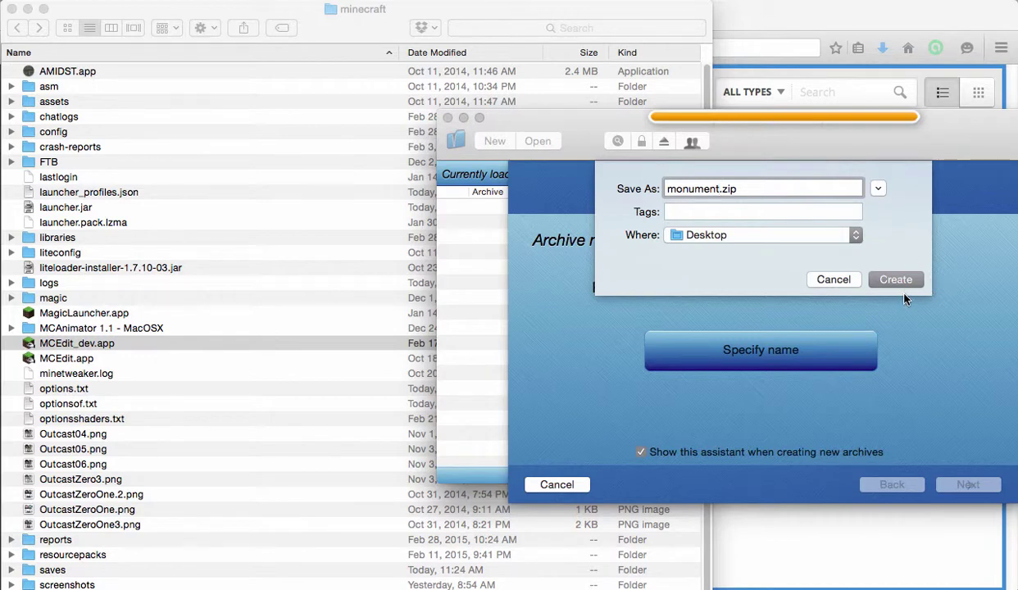
{"action": "key", "text": "Return"}
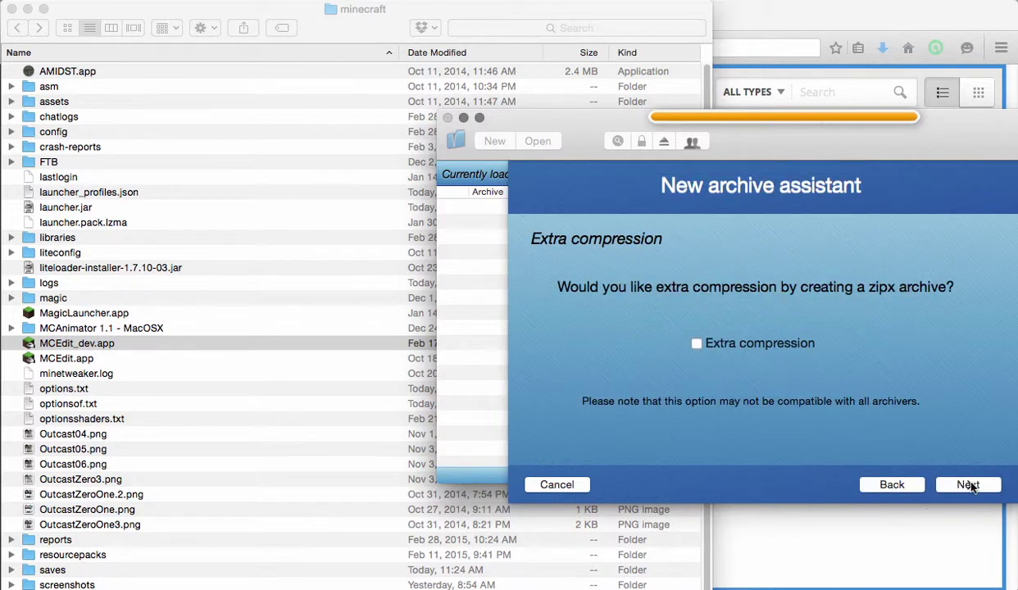
{"action": "left_click", "coordinate": [968, 485]}
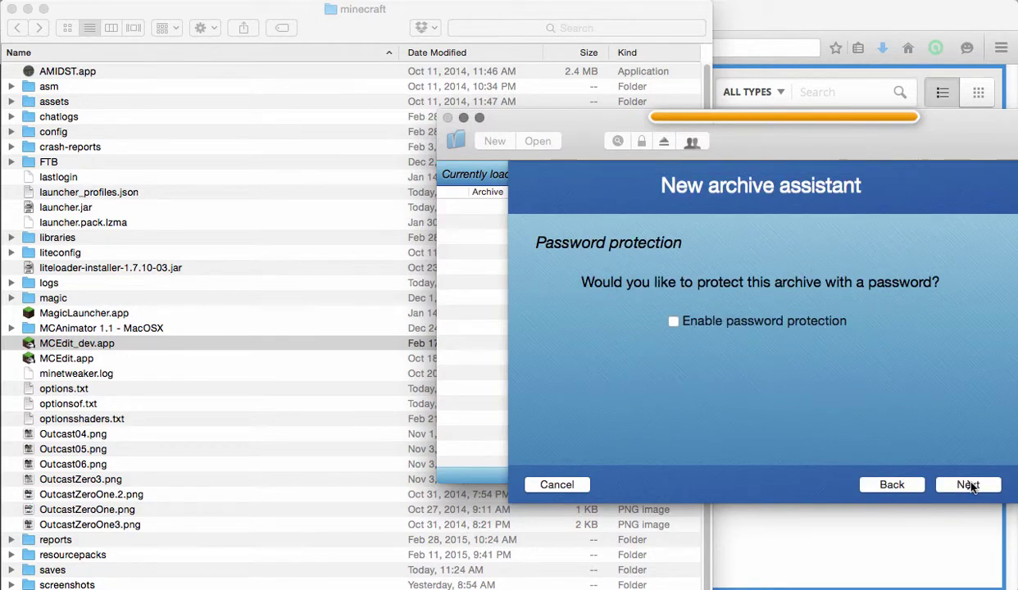
{"action": "left_click", "coordinate": [968, 485]}
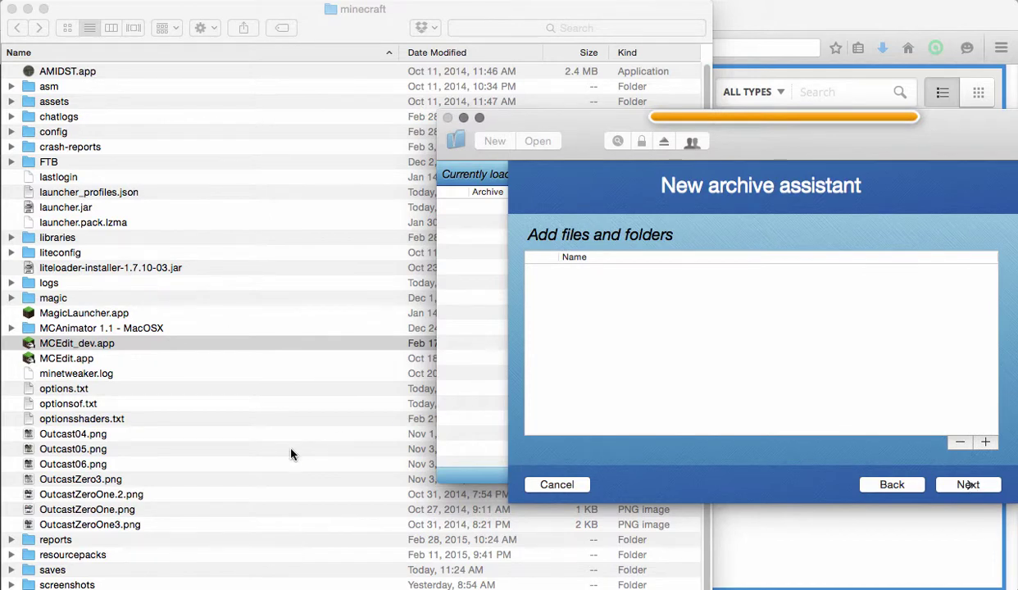
Step: Add the "New World-" folder from the minecraft saves folder in Finder to the new archive's file list
{"action": "left_click", "coordinate": [215, 509]}
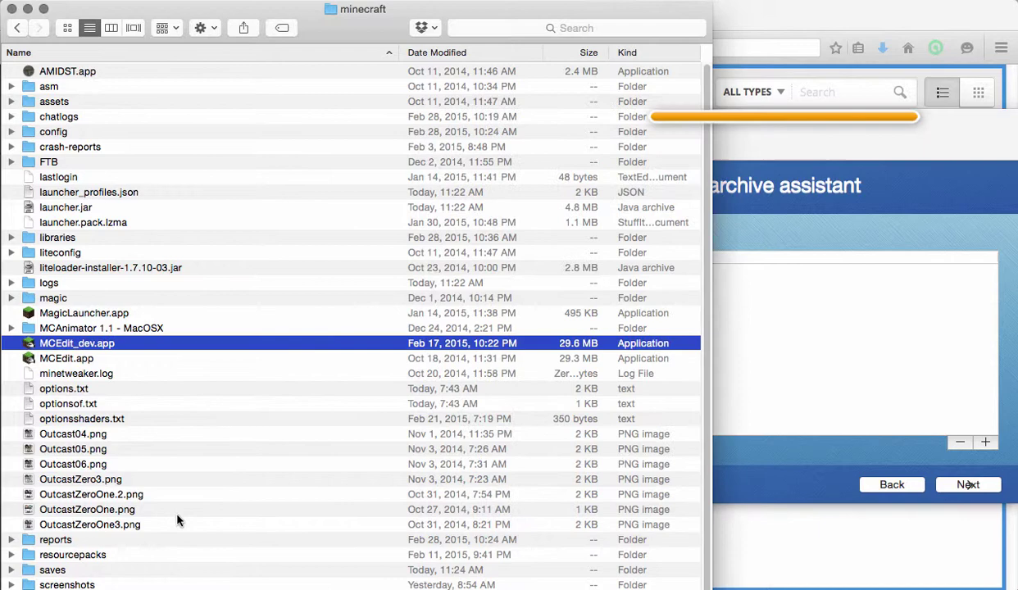
{"action": "double_click", "coordinate": [25, 571]}
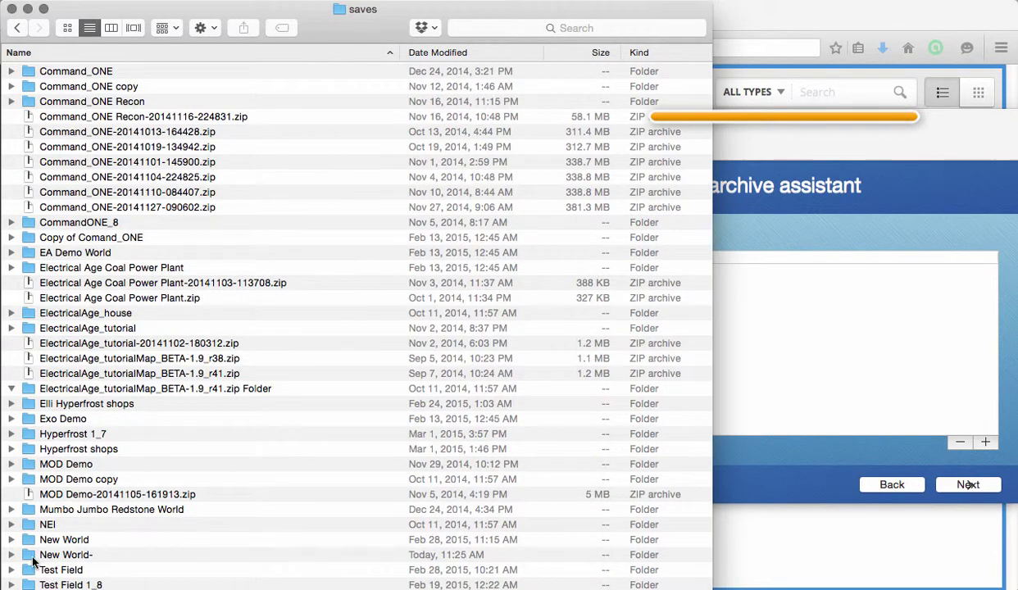
{"action": "left_click", "coordinate": [30, 556]}
{"action": "left_click_drag", "start_coordinate": [30, 555], "coordinate": [778, 331]}
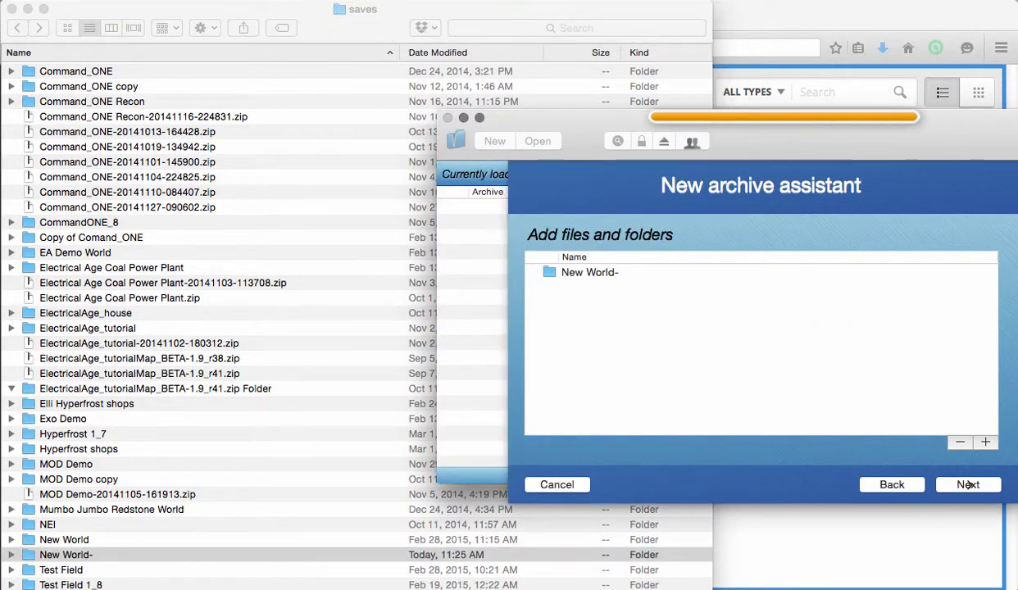
Step: Open a new Finder window showing the computer's volumes and expand Macintosh HD
{"action": "key", "text": "super+n"}
{"action": "left_click_drag", "start_coordinate": [296, 37], "coordinate": [281, 37]}
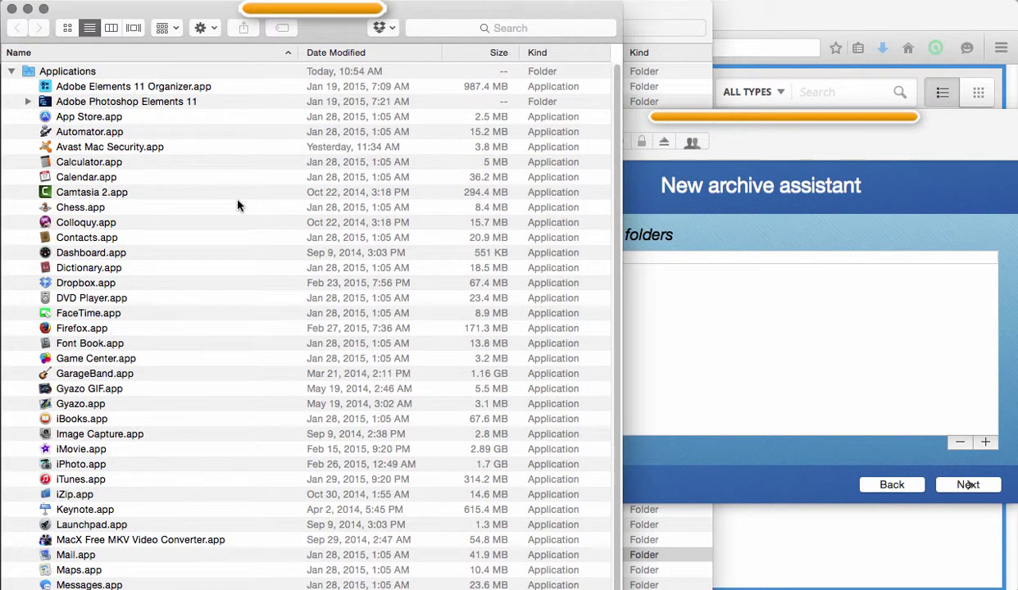
{"action": "key", "text": "super+Up"}
{"action": "key", "text": "Down"}
{"action": "key", "text": "Up"}
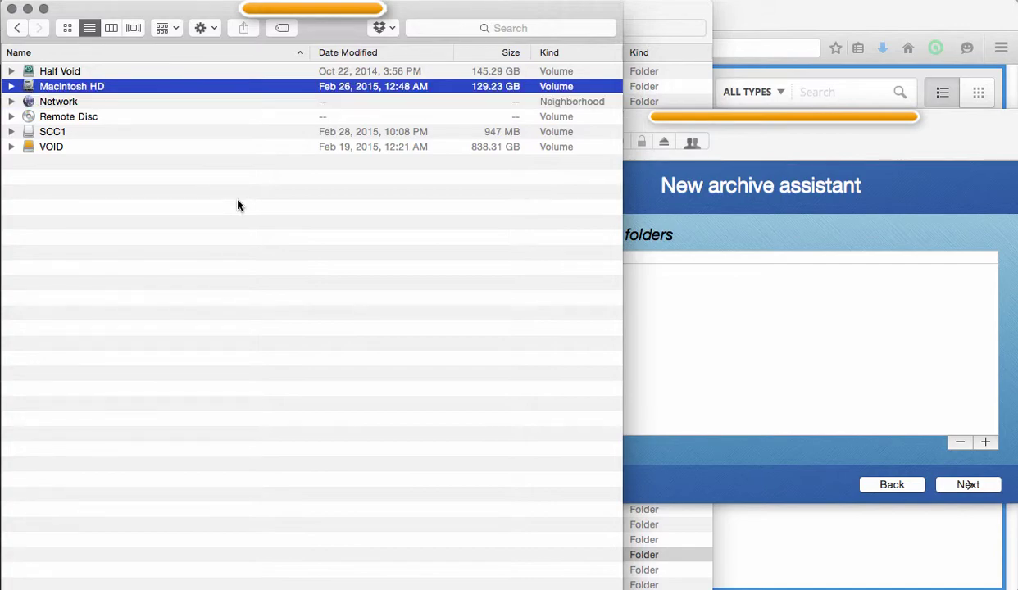
{"action": "key", "text": "Right"}
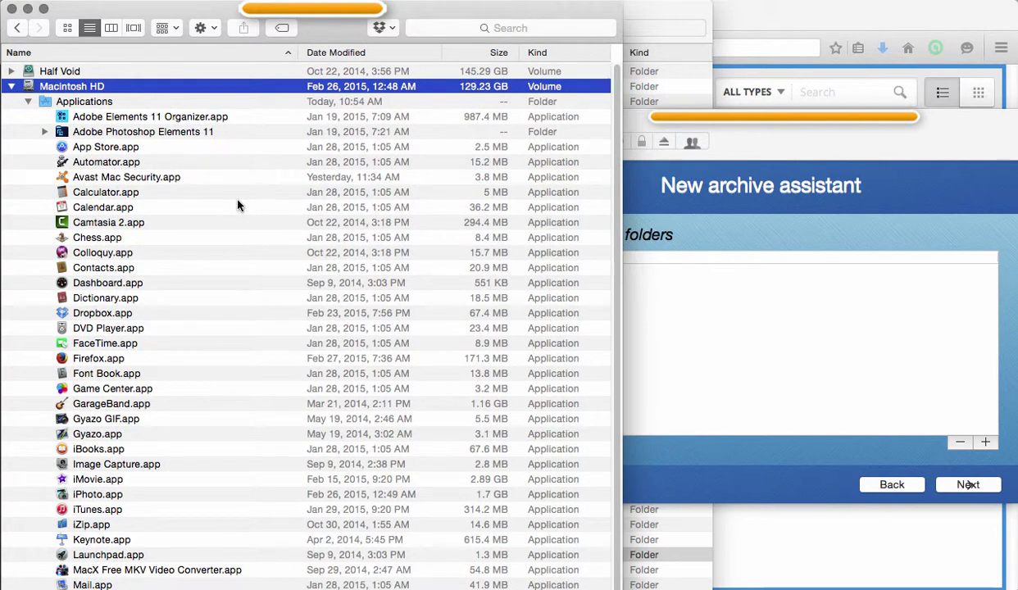
Step: Collapse the Applications folder under Macintosh HD
{"action": "key", "text": "Down"}
{"action": "key", "text": "Down"}
{"action": "key", "text": "Down"}
{"action": "key", "text": "Down"}
{"action": "key", "text": "Down"}
{"action": "key", "text": "Down"}
{"action": "key", "text": "Down"}
{"action": "key", "text": "Down"}
{"action": "key", "text": "Down"}
{"action": "key", "text": "Down"}
{"action": "key", "text": "Down"}
{"action": "key", "text": "Down"}
{"action": "key", "text": "Down"}
{"action": "key", "text": "Down"}
{"action": "key", "text": "Down"}
{"action": "key", "text": "Down"}
{"action": "key", "text": "Down"}
{"action": "key", "text": "Down"}
{"action": "key", "text": "Down"}
{"action": "key", "text": "Down"}
{"action": "key", "text": "Down"}
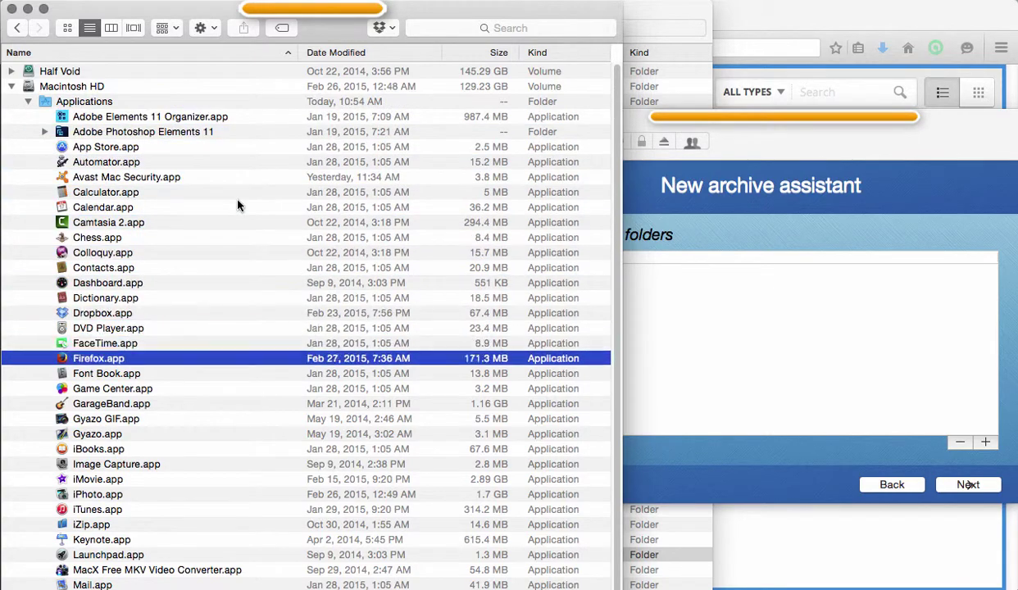
{"action": "key", "text": "Up"}
{"action": "key", "text": "Up"}
{"action": "key", "text": "Up"}
{"action": "key", "text": "Up"}
{"action": "key", "text": "Up"}
{"action": "key", "text": "Up"}
{"action": "key", "text": "Up"}
{"action": "key", "text": "Up"}
{"action": "key", "text": "Up"}
{"action": "key", "text": "Up"}
{"action": "key", "text": "Up"}
{"action": "key", "text": "Up"}
{"action": "key", "text": "Up"}
{"action": "key", "text": "Up"}
{"action": "key", "text": "Up"}
{"action": "key", "text": "Up"}
{"action": "key", "text": "Up"}
{"action": "key", "text": "Up"}
{"action": "key", "text": "Up"}
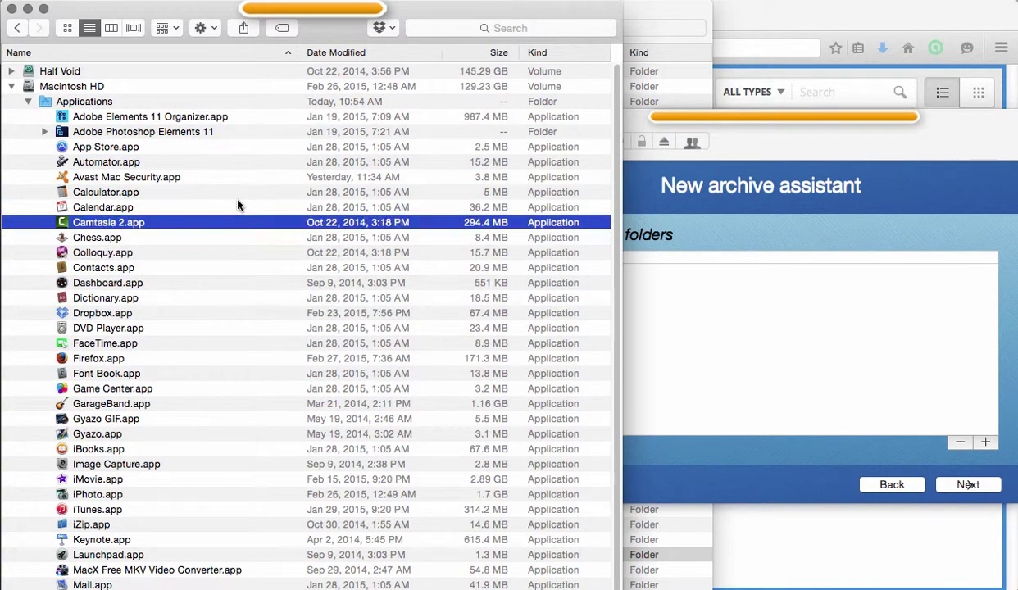
{"action": "key", "text": "Up"}
{"action": "key", "text": "Up"}
{"action": "key", "text": "Up"}
{"action": "key", "text": "Down"}
{"action": "key", "text": "Left"}
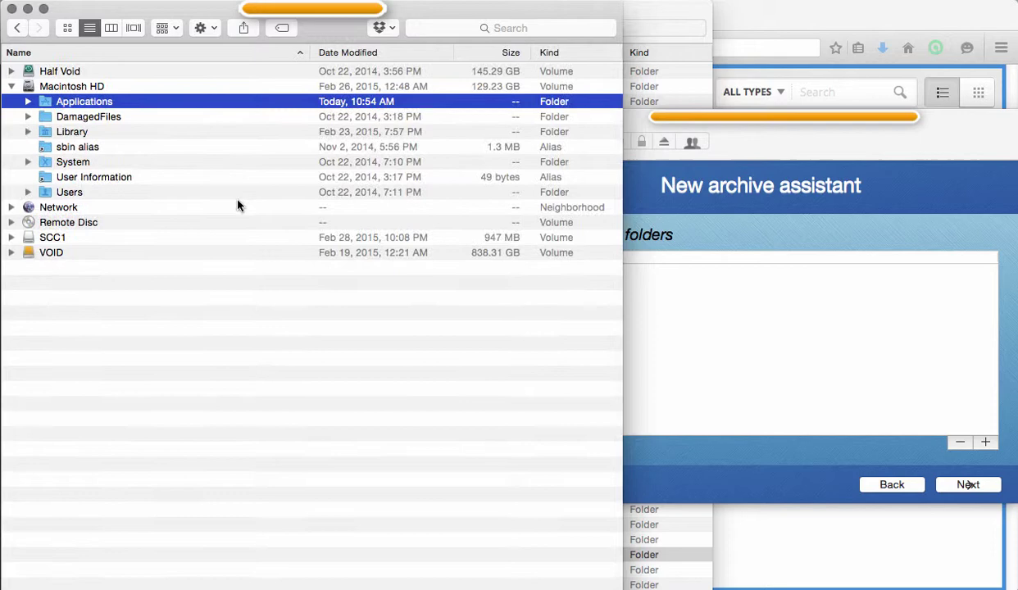
Step: Expand Users, the home folder and Documents down to the contents of the MCEdit-schematics folder
{"action": "key", "text": "Down"}
{"action": "key", "text": "Down"}
{"action": "key", "text": "Down"}
{"action": "key", "text": "Down"}
{"action": "key", "text": "Down"}
{"action": "key", "text": "Down"}
{"action": "key", "text": "Right"}
{"action": "key", "text": "Down"}
{"action": "key", "text": "Right"}
{"action": "key", "text": "Down"}
{"action": "key", "text": "Down"}
{"action": "key", "text": "Down"}
{"action": "key", "text": "Down"}
{"action": "key", "text": "Up"}
{"action": "key", "text": "Right"}
{"action": "key", "text": "Down"}
{"action": "key", "text": "Down"}
{"action": "key", "text": "Right"}
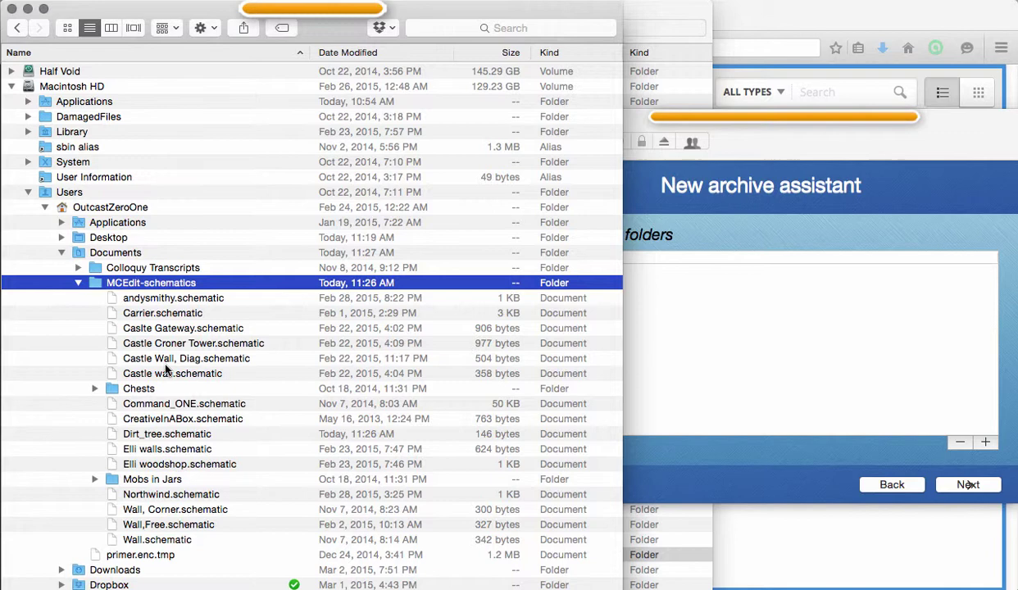
Step: Add Dirt_tree.schematic to the archive's file list and finish creating monument.zip
{"action": "left_click_drag", "start_coordinate": [157, 436], "coordinate": [890, 345]}
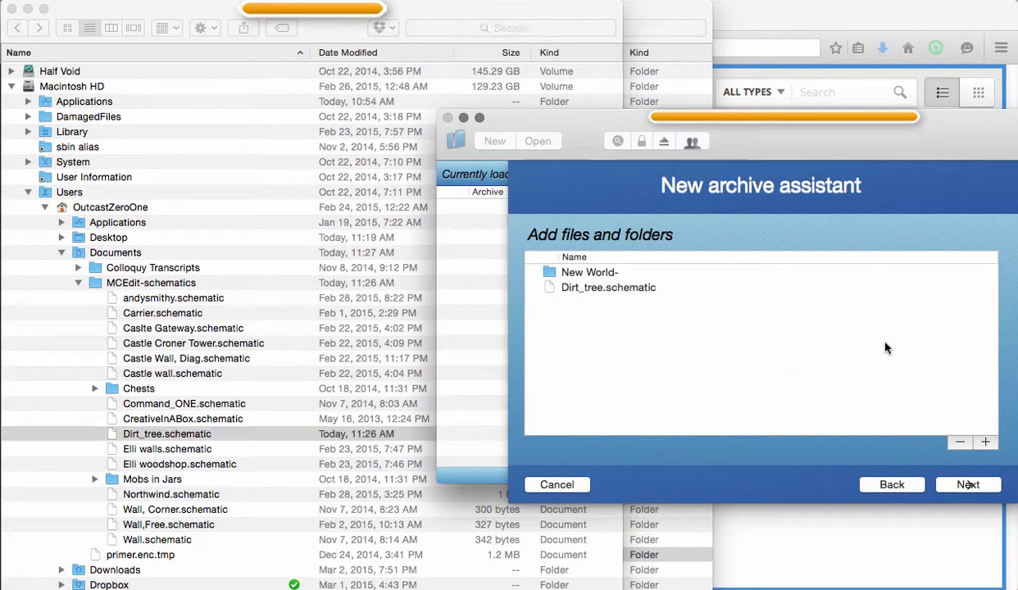
{"action": "left_click", "coordinate": [969, 486]}
{"action": "left_click", "coordinate": [971, 487]}
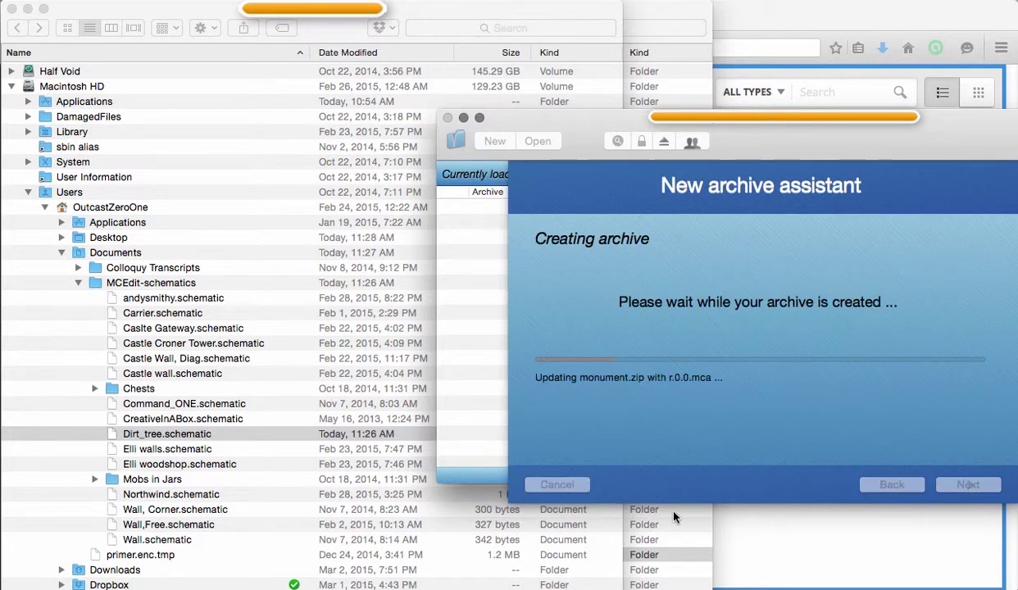
{"action": "left_click", "coordinate": [970, 485]}
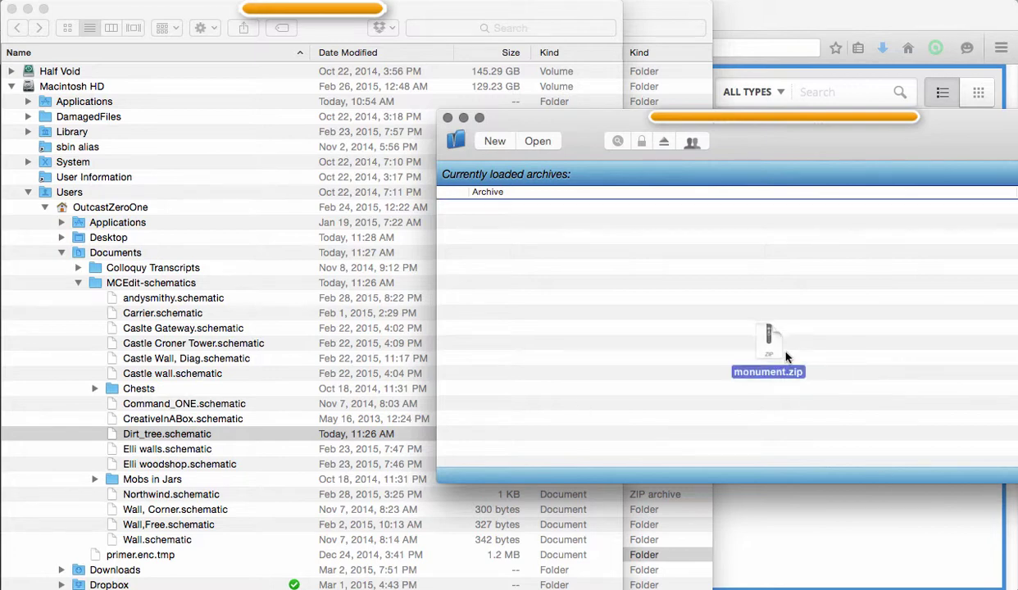
Step: Switch to the MediaFire page in the browser, dismiss the Getting Started popup, and upload monument.zip into My Files
{"action": "left_click_drag", "start_coordinate": [763, 350], "coordinate": [532, 326]}
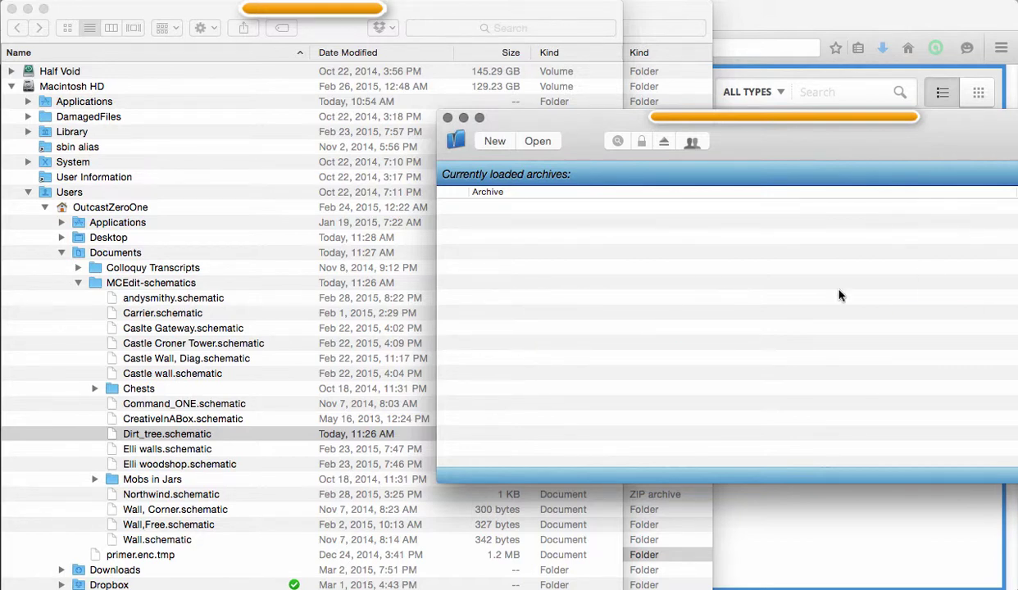
{"action": "left_click", "coordinate": [781, 351]}
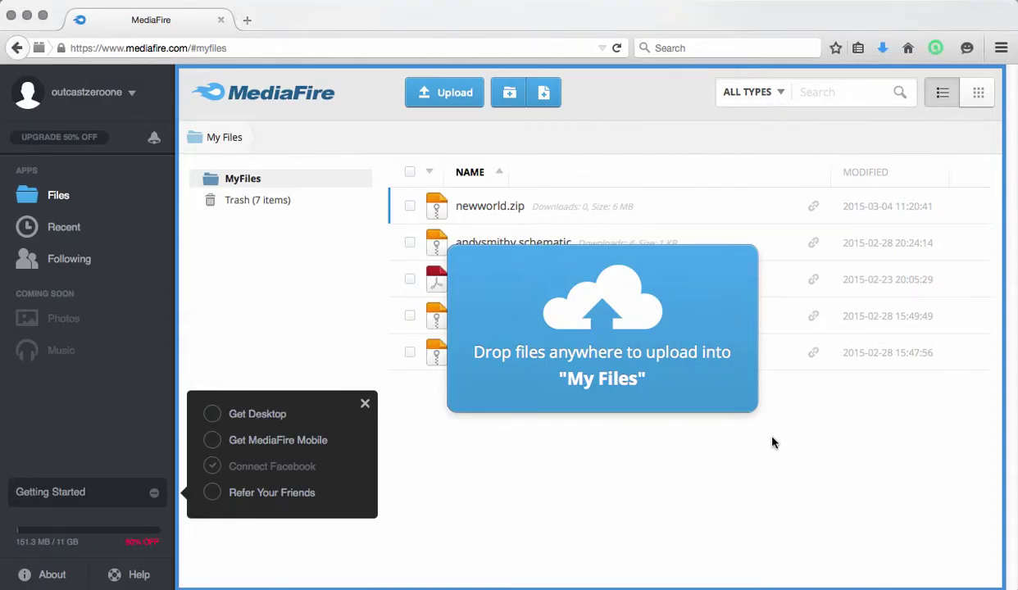
{"action": "left_click", "coordinate": [366, 403]}
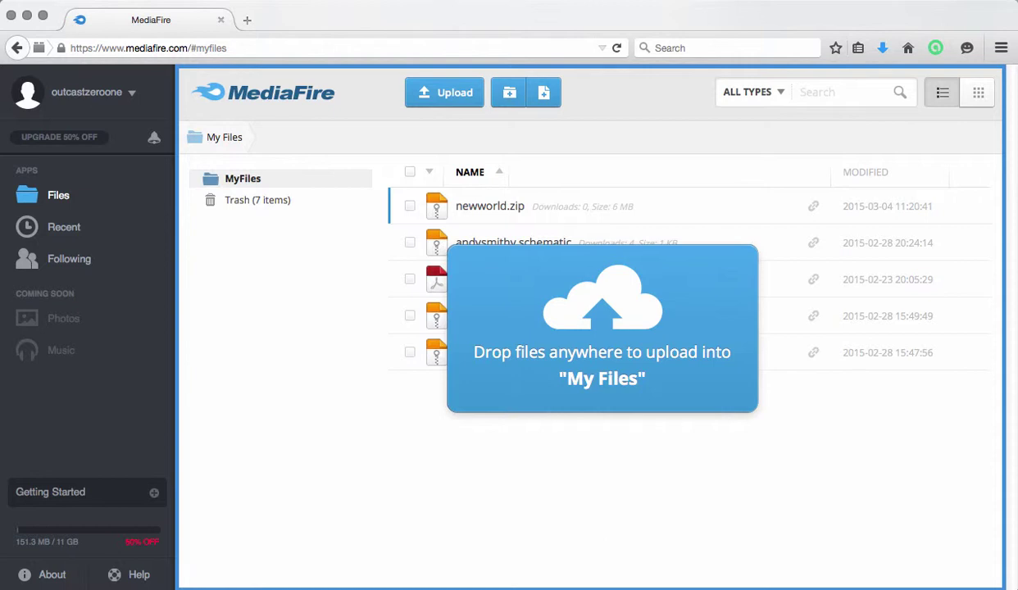
{"action": "left_click_drag", "start_coordinate": [742, 457], "coordinate": [500, 486]}
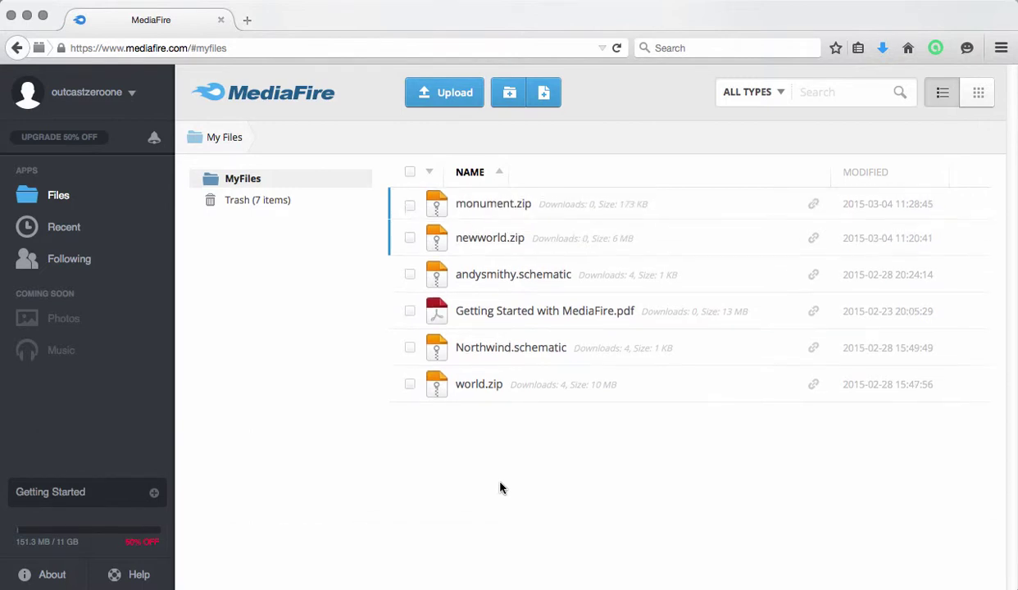
Step: Open the download page of the uploaded monument.zip, select its web address, and pause the advertisement video
{"action": "left_click", "coordinate": [480, 207]}
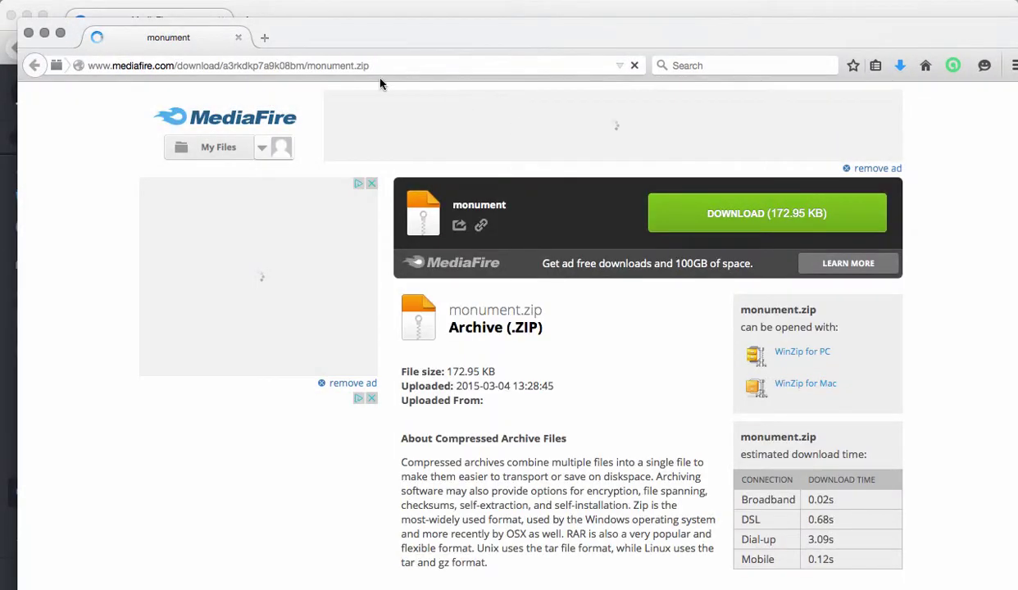
{"action": "left_click", "coordinate": [381, 66]}
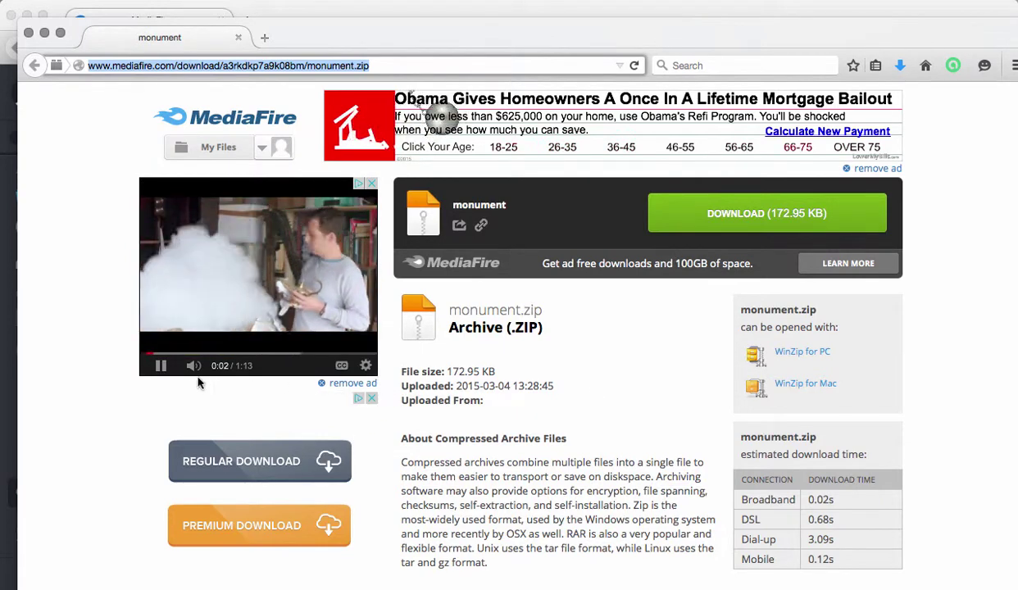
{"action": "left_click", "coordinate": [156, 366]}
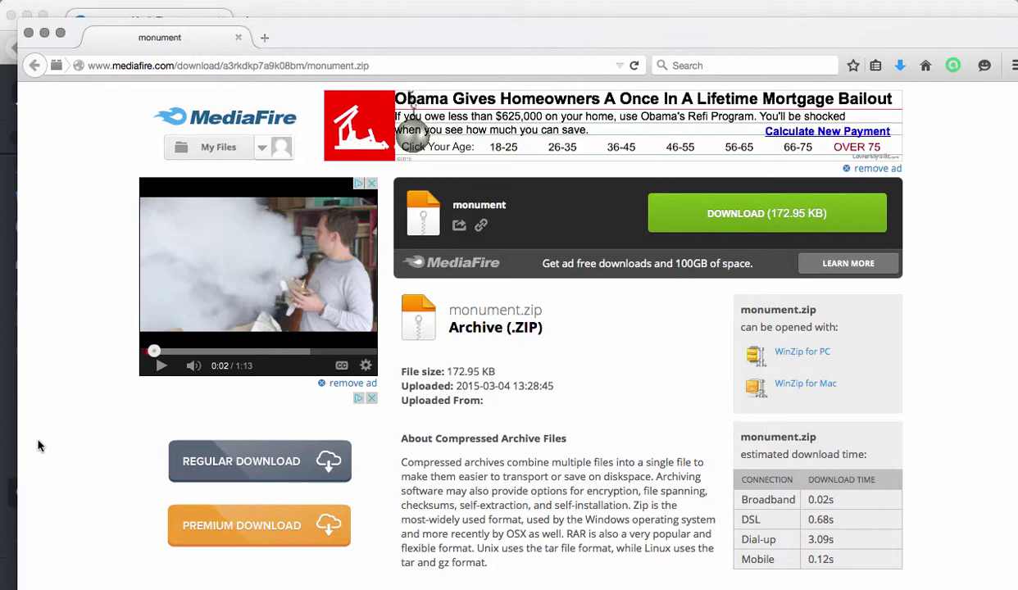